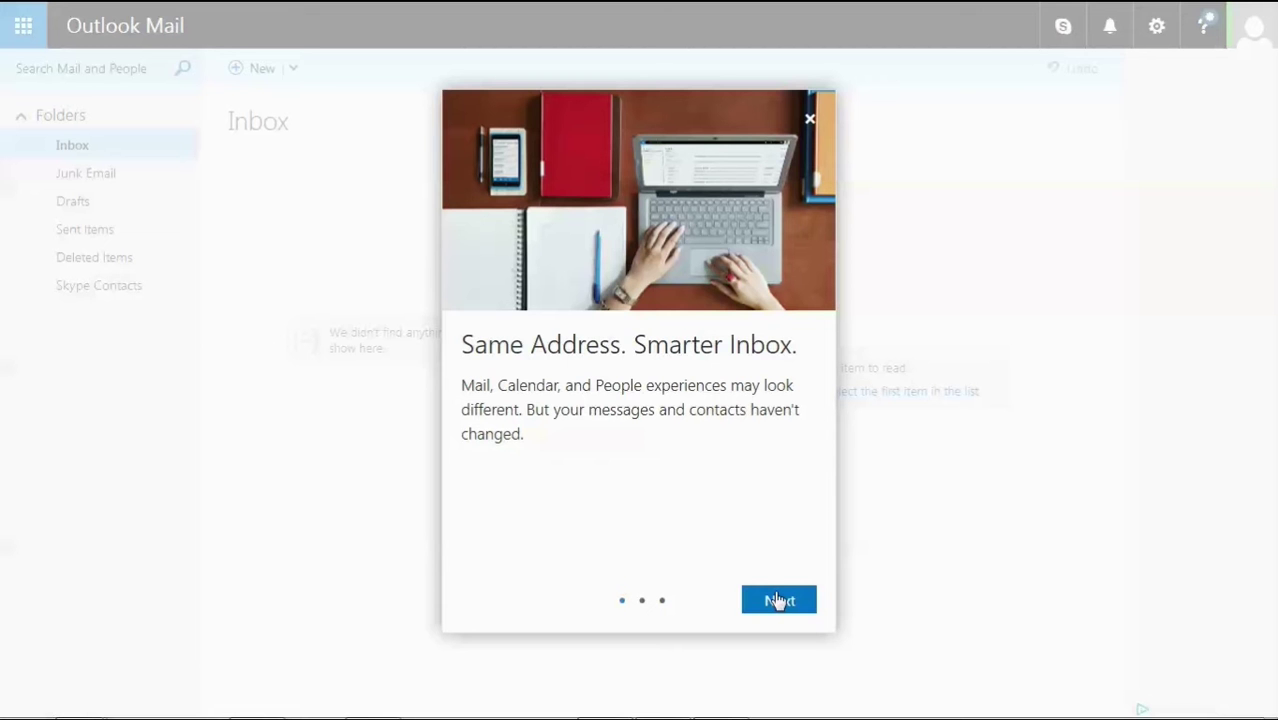
Step through both welcome slides and finish the tour with Let's go! to reach the Inbox.
click(778, 600)
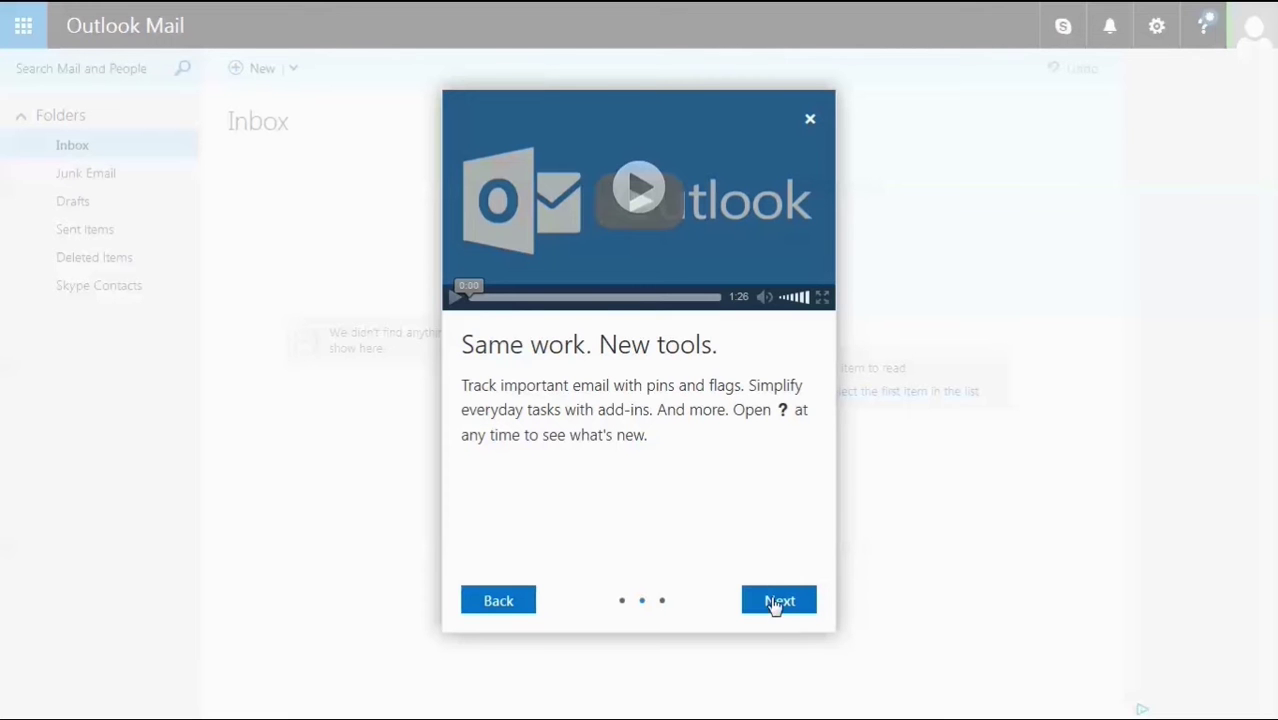
click(778, 601)
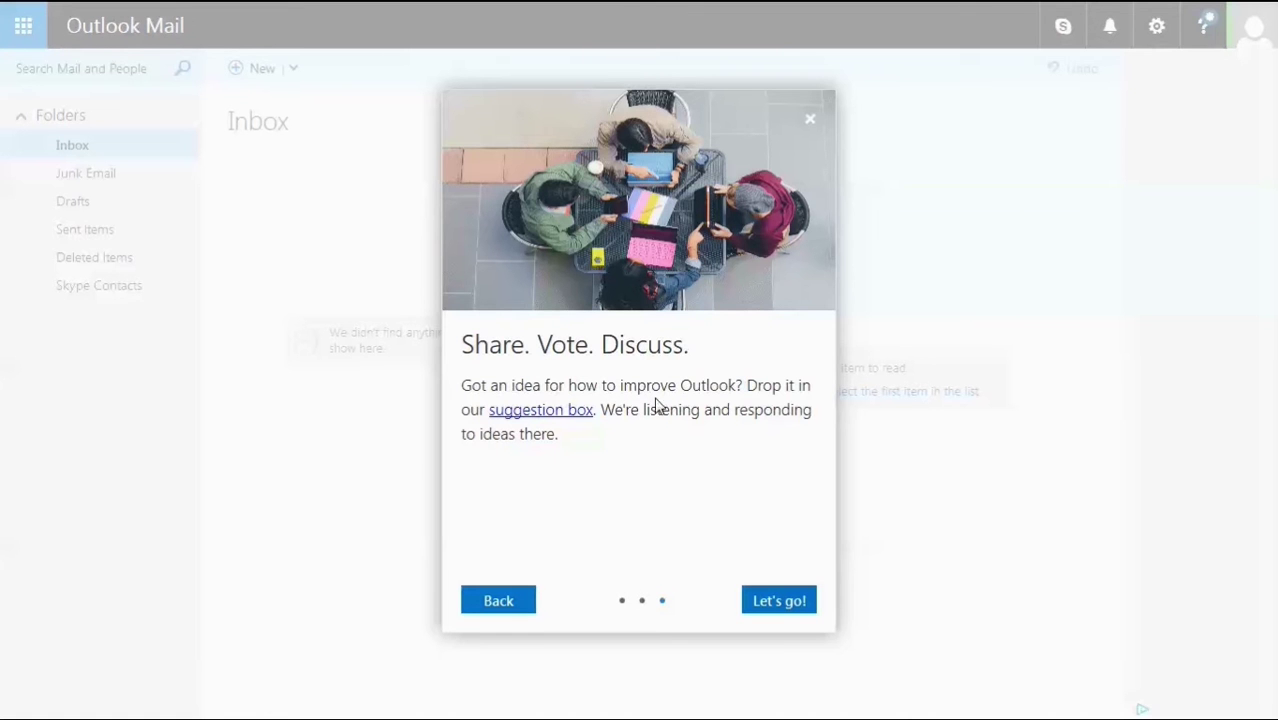
click(770, 602)
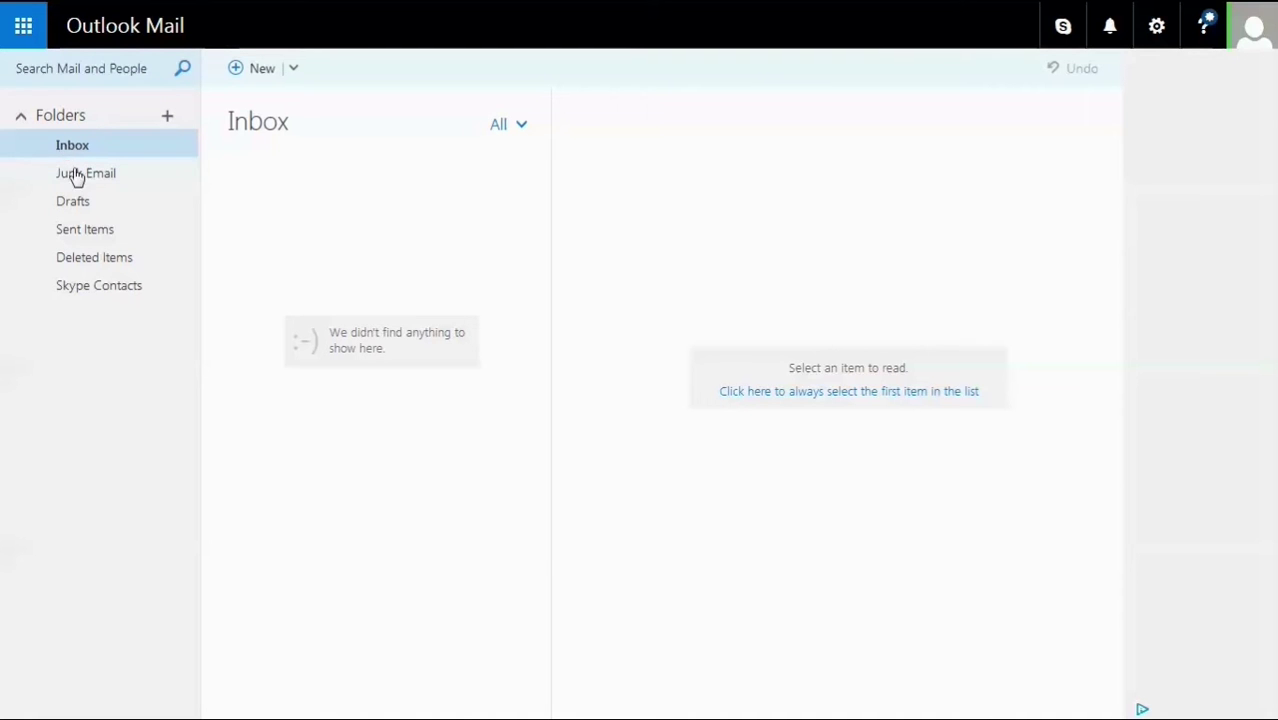
click(78, 203)
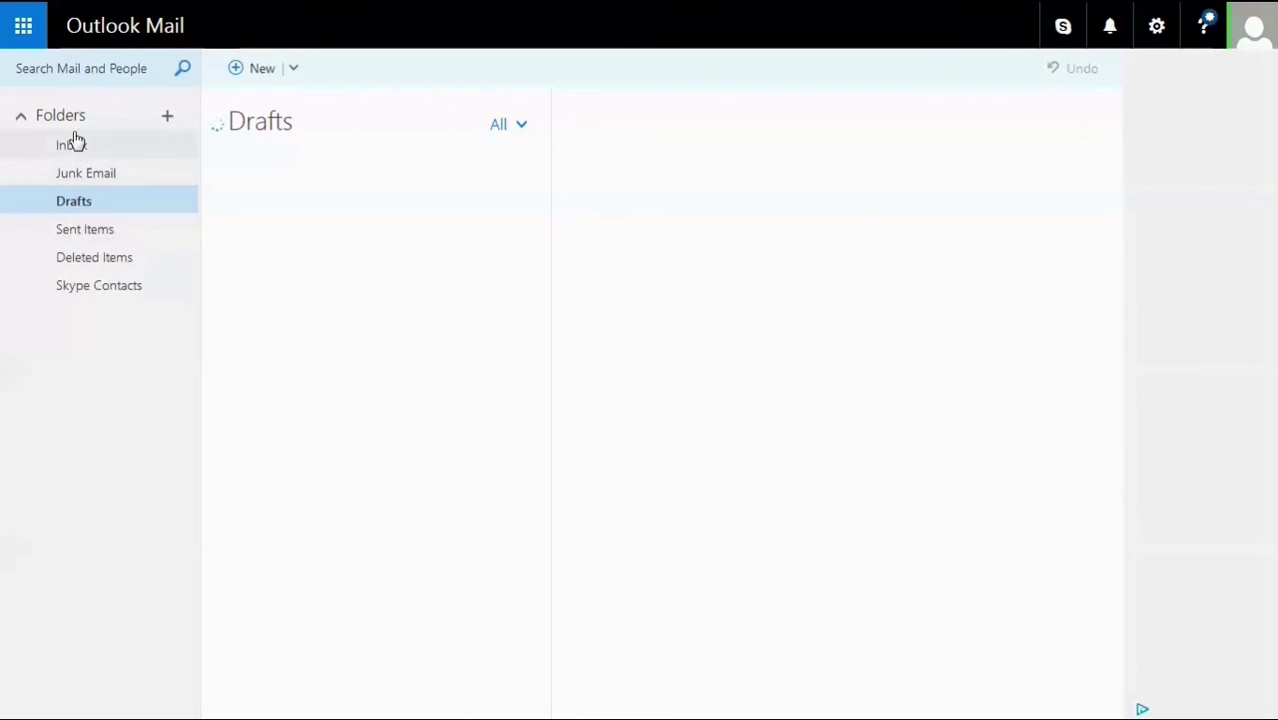
click(72, 147)
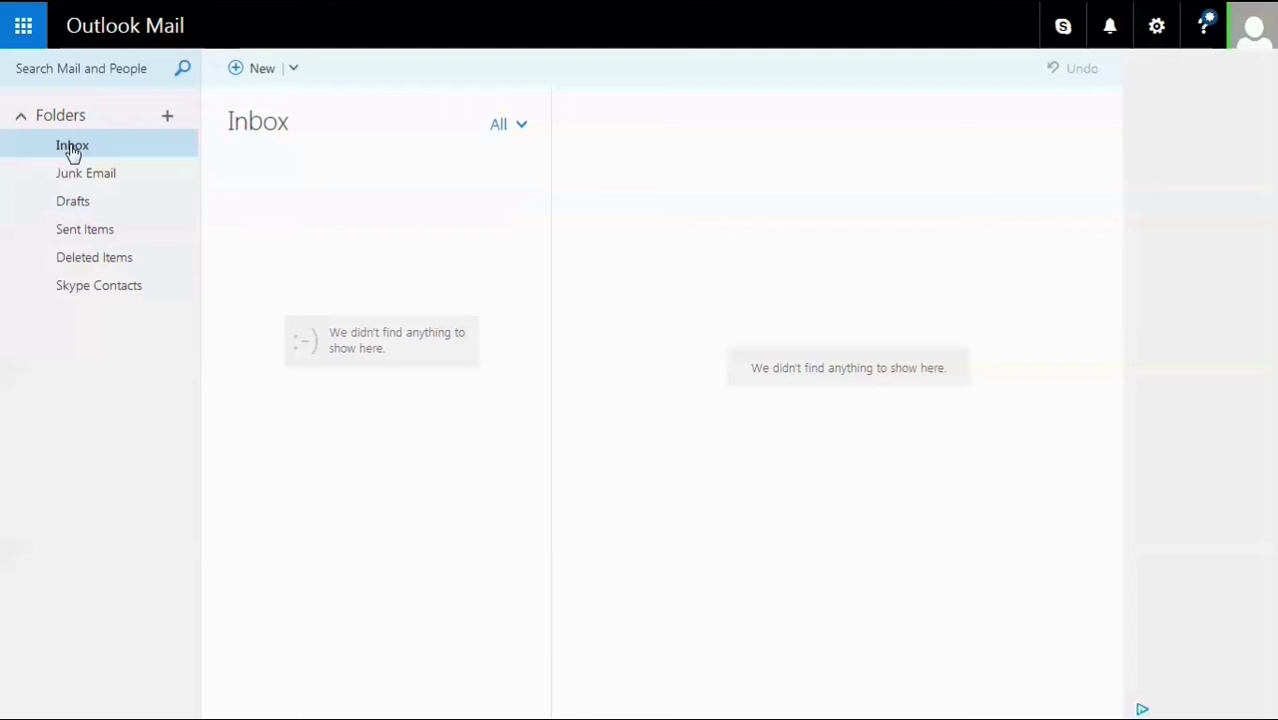
click(25, 27)
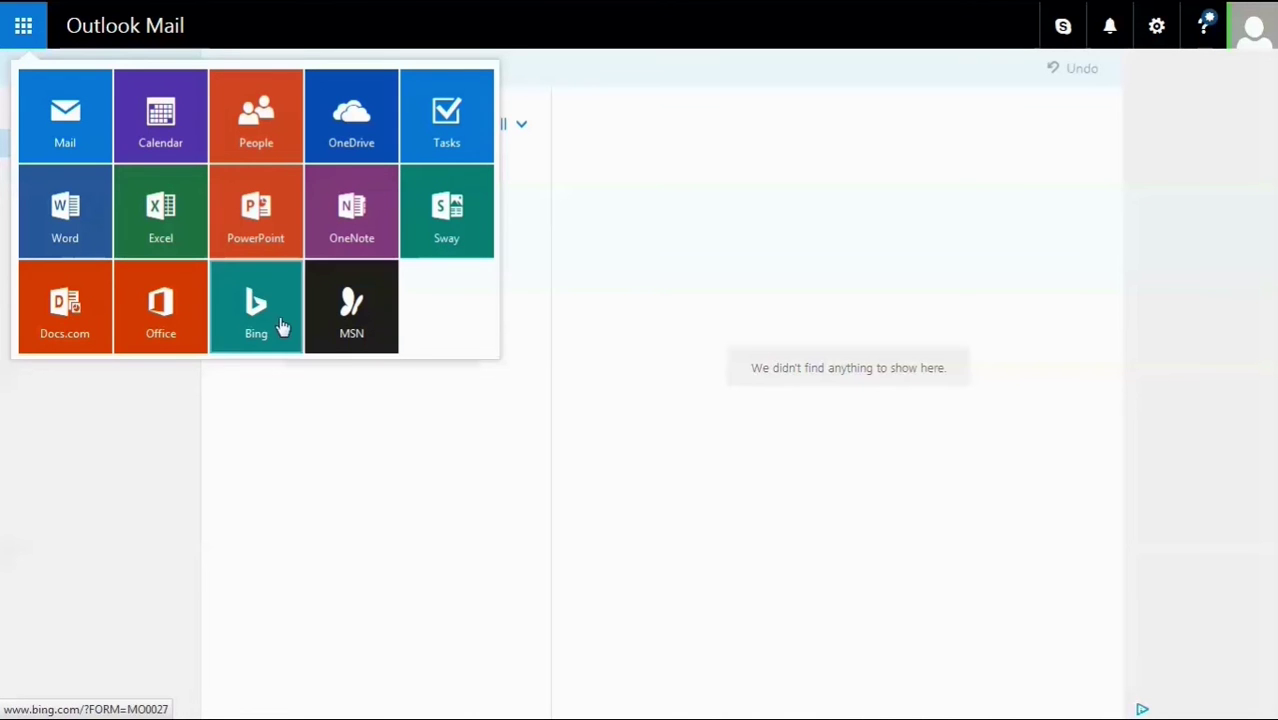
click(428, 447)
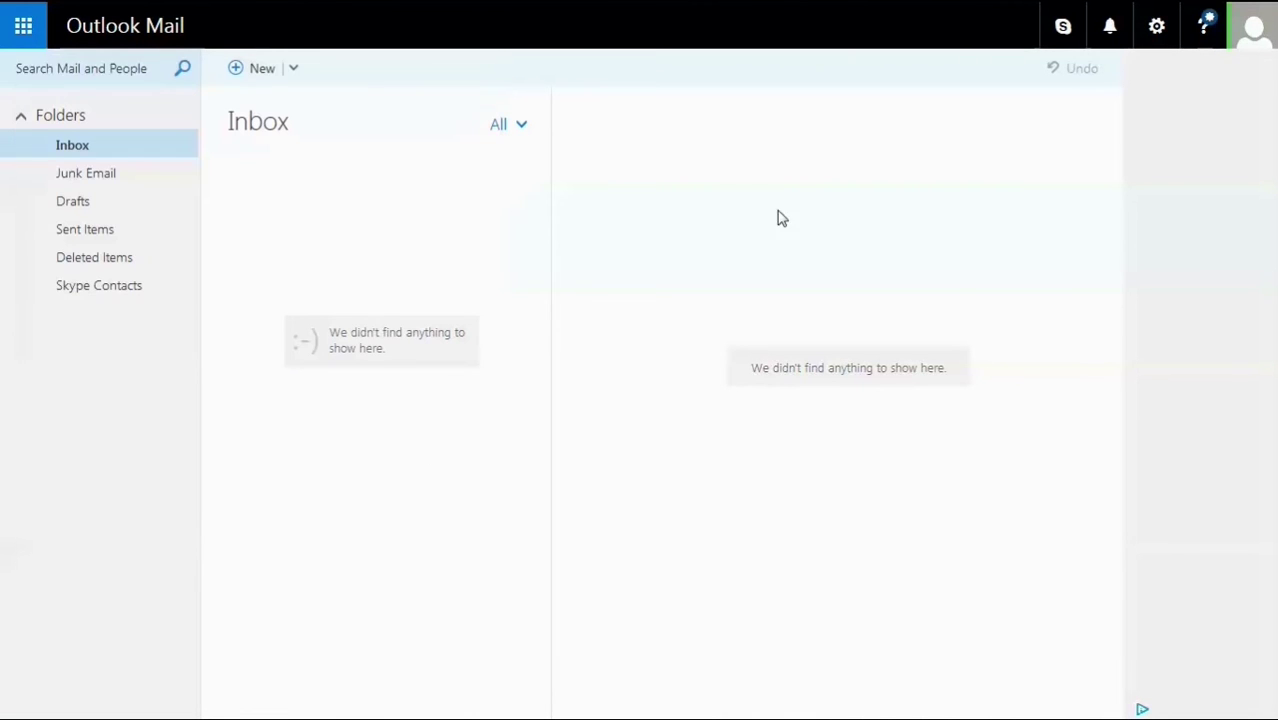
Upload default-avatar-ginger-guy.png as the profile picture, adjust its crop area and save it.
click(1262, 40)
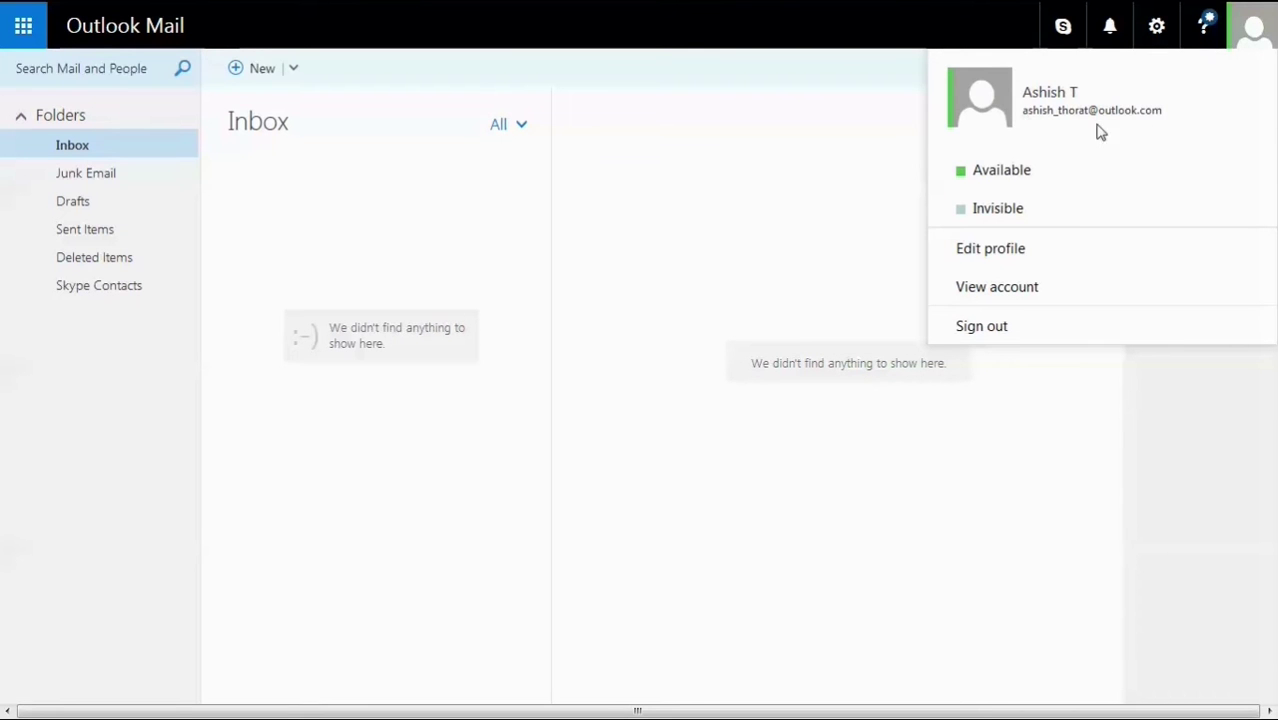
click(987, 250)
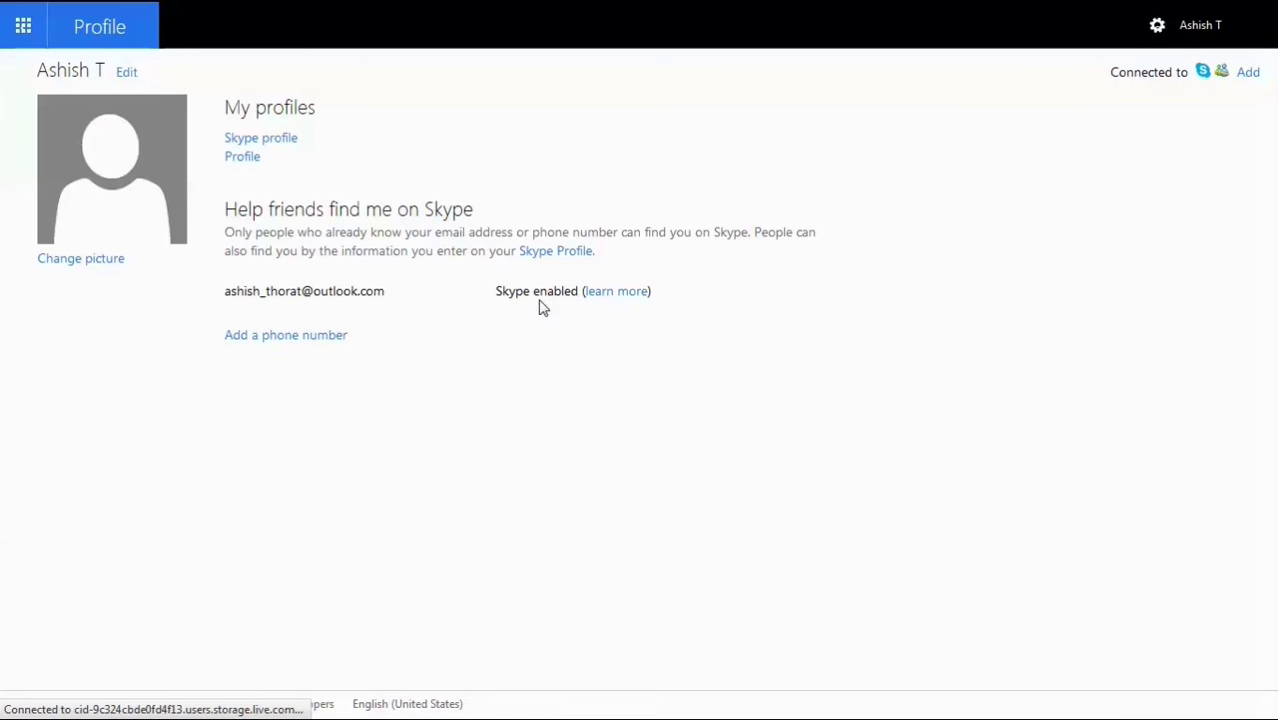
click(84, 262)
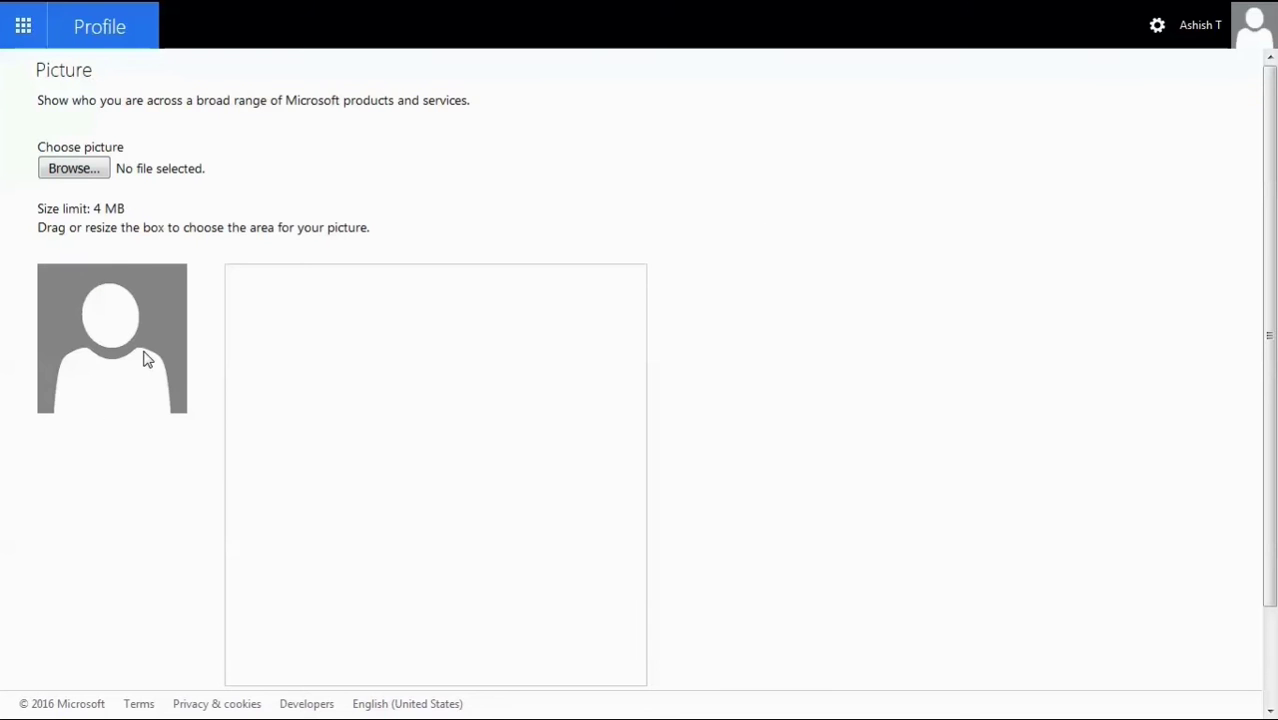
click(74, 169)
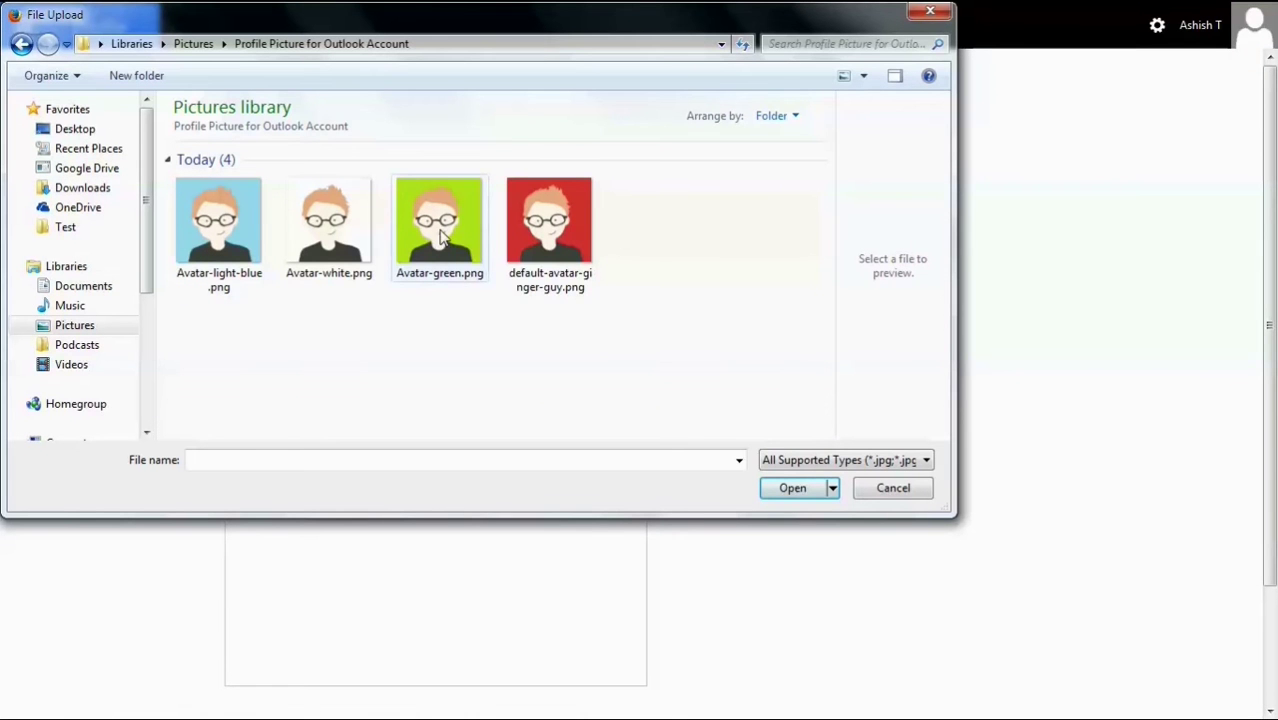
click(521, 236)
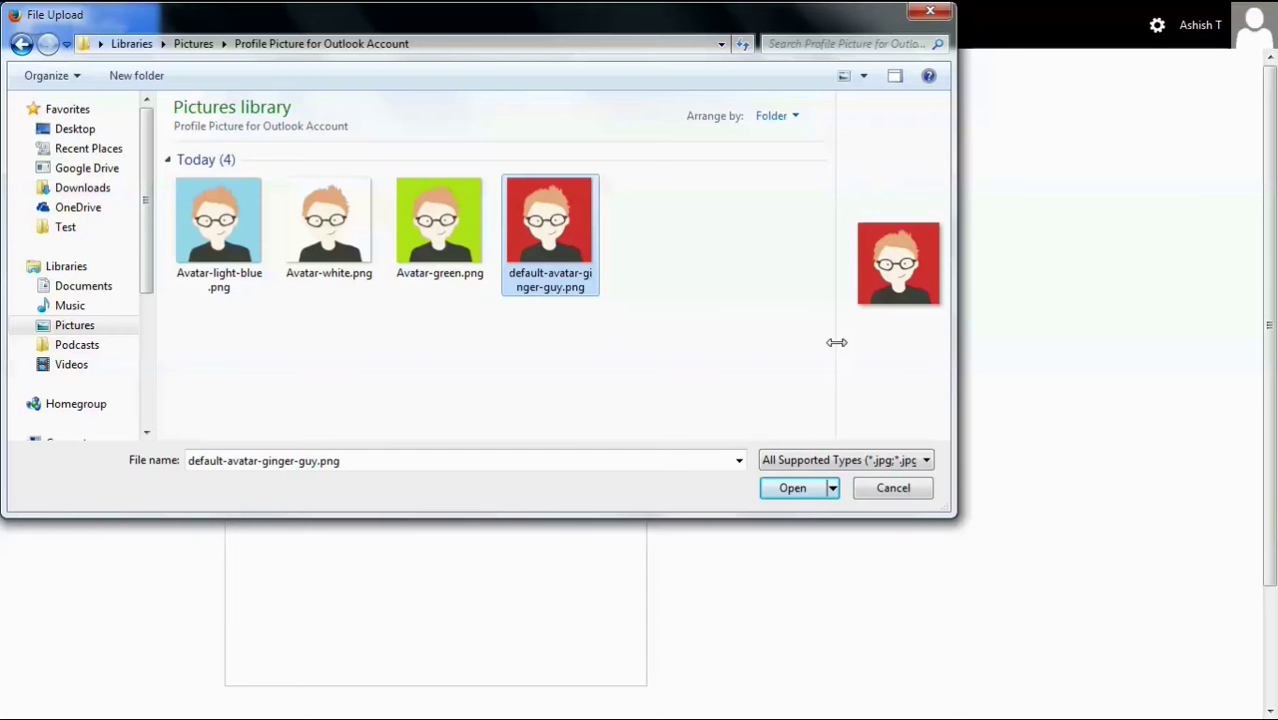
drag(836, 342, 626, 347)
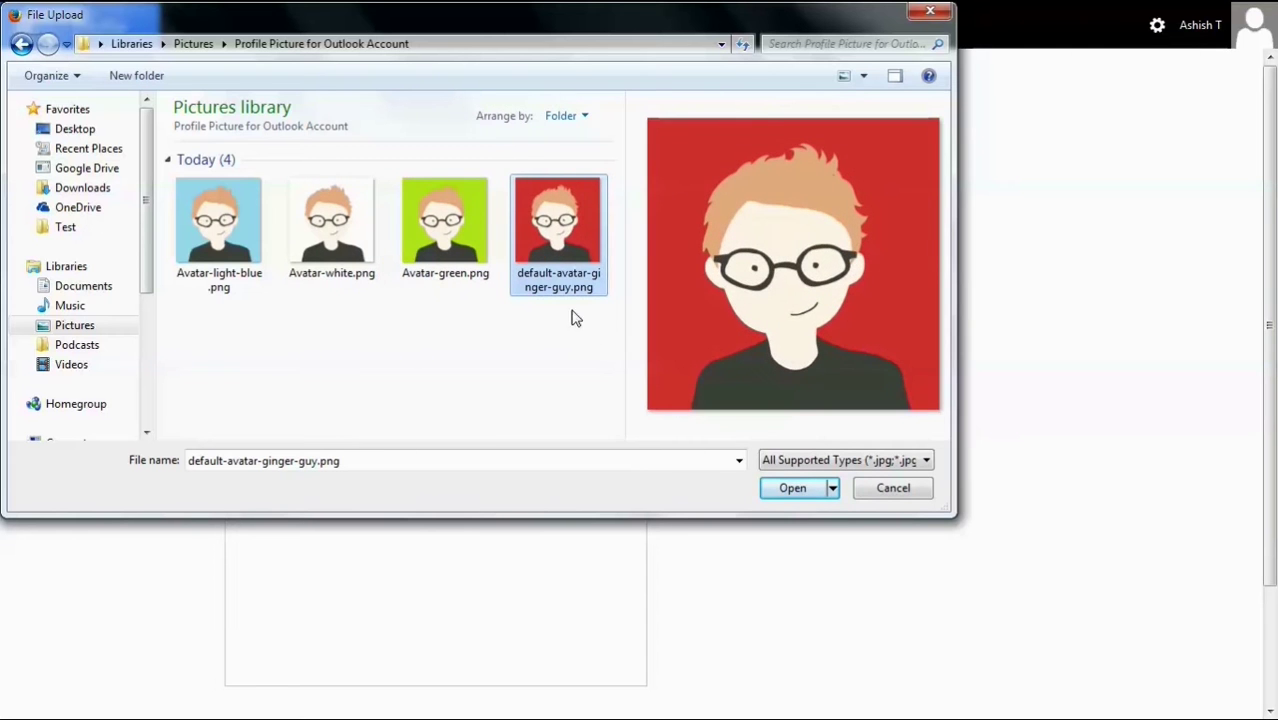
click(797, 490)
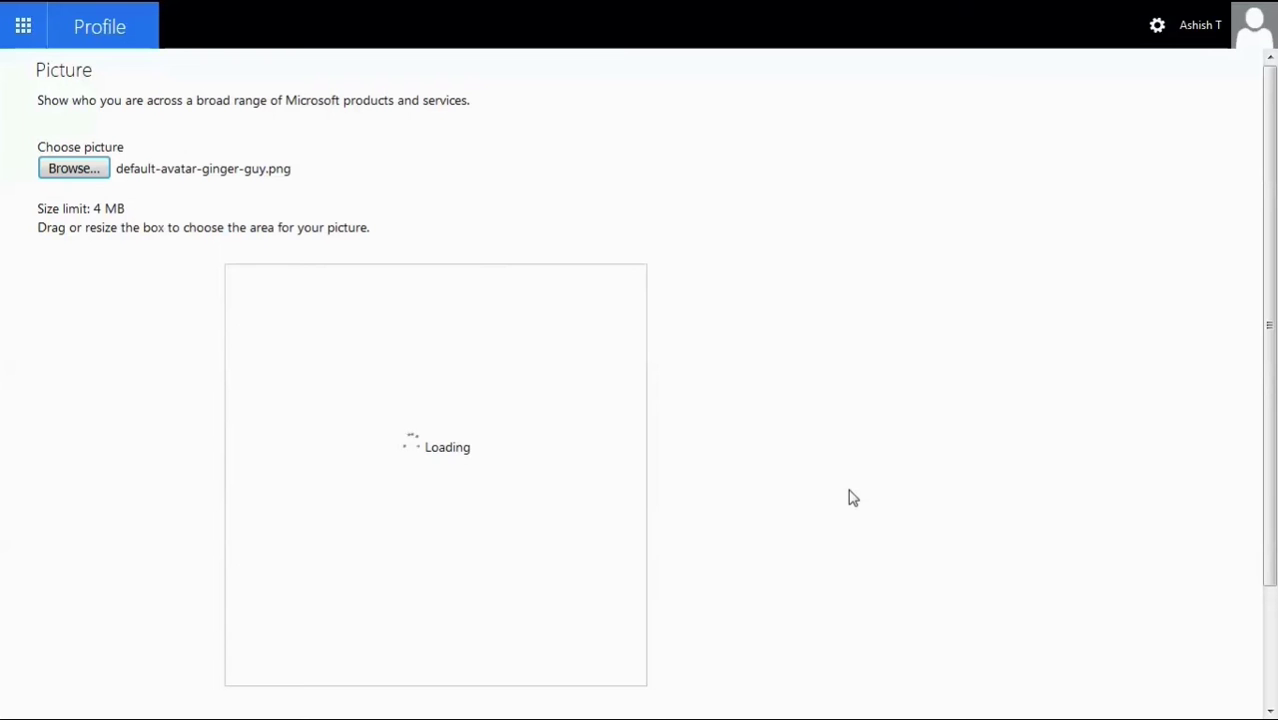
scroll(745, 408, down, 1)
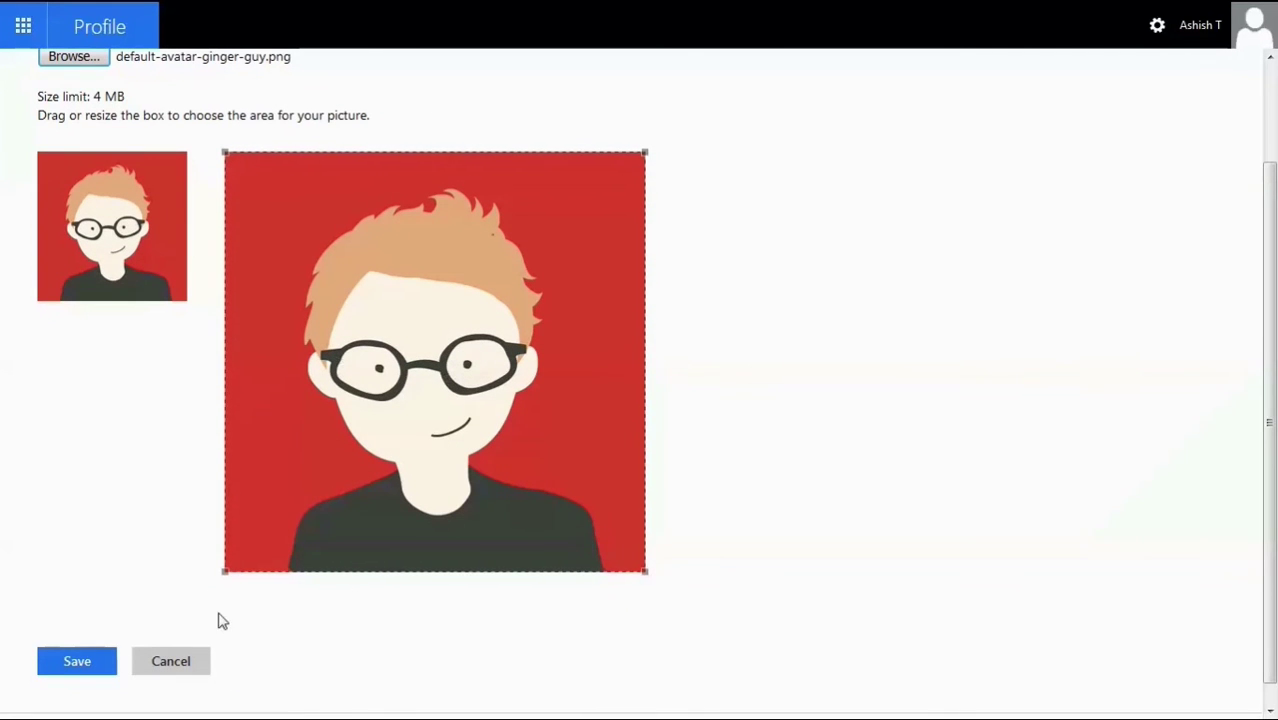
drag(221, 577, 221, 578)
click(77, 664)
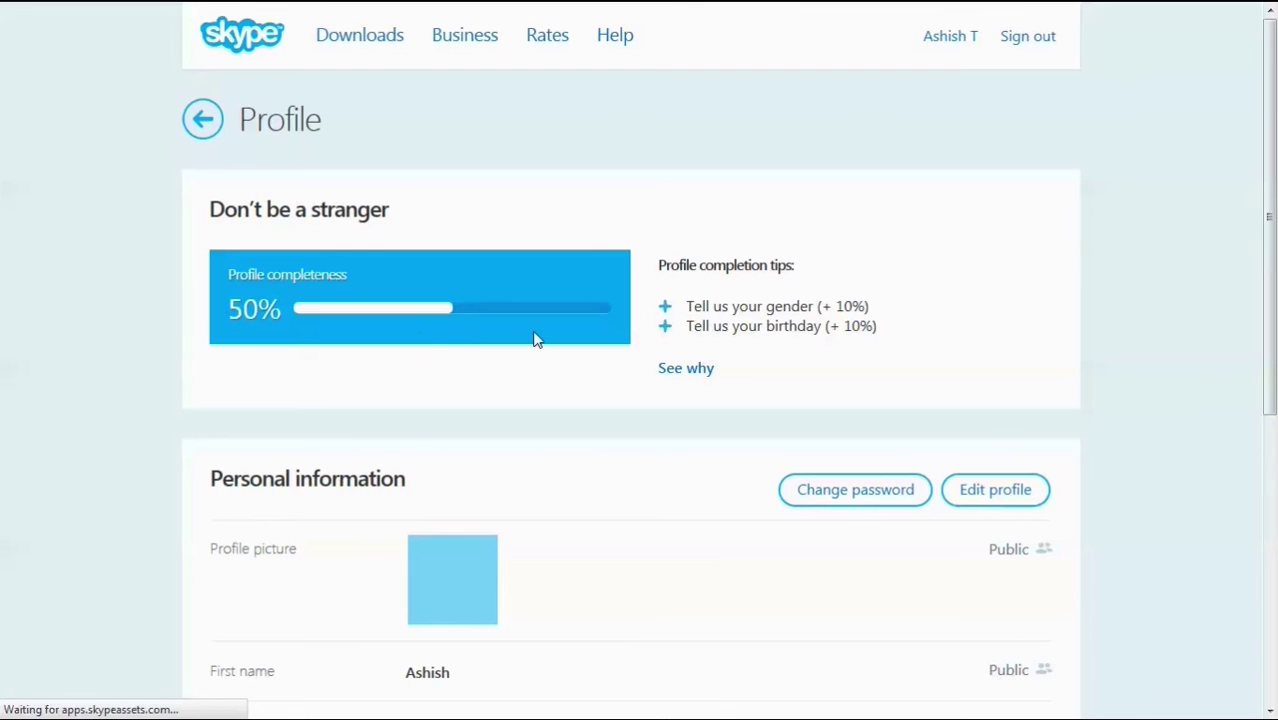
Review the Skype profile's personal information, then edit the profile and select its picture.
scroll(211, 380, down, 3)
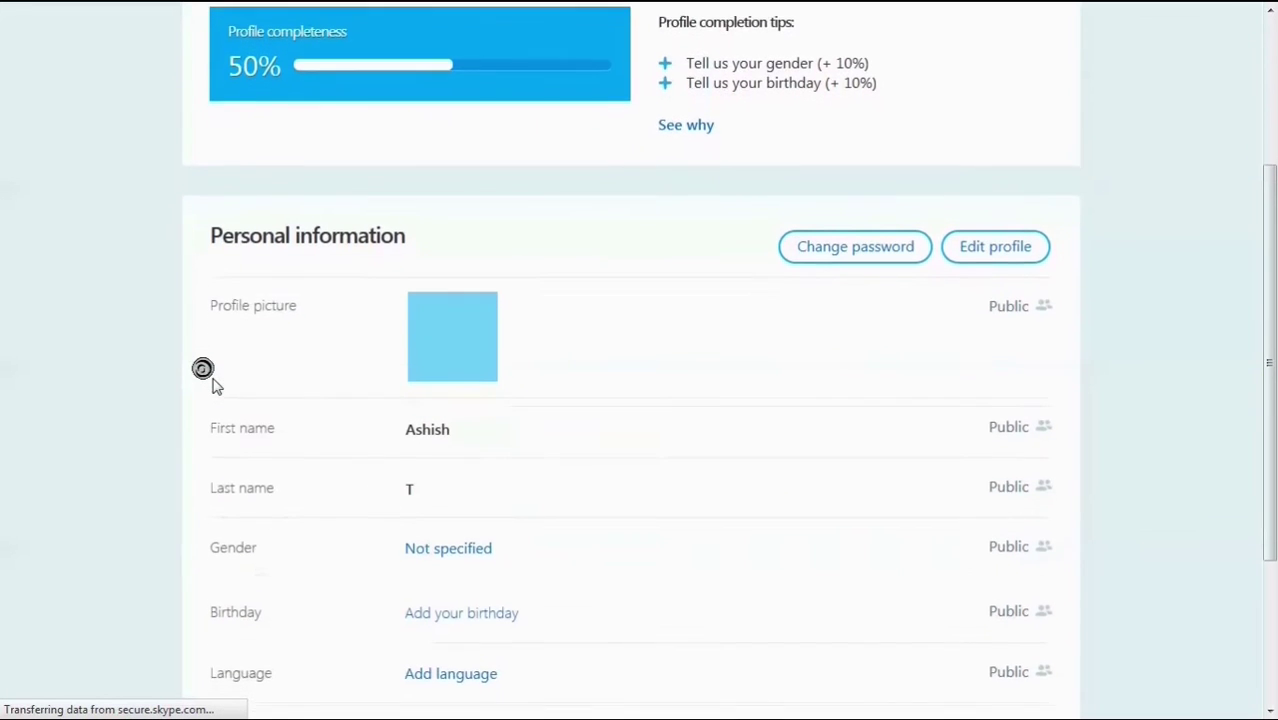
scroll(213, 383, down, 3)
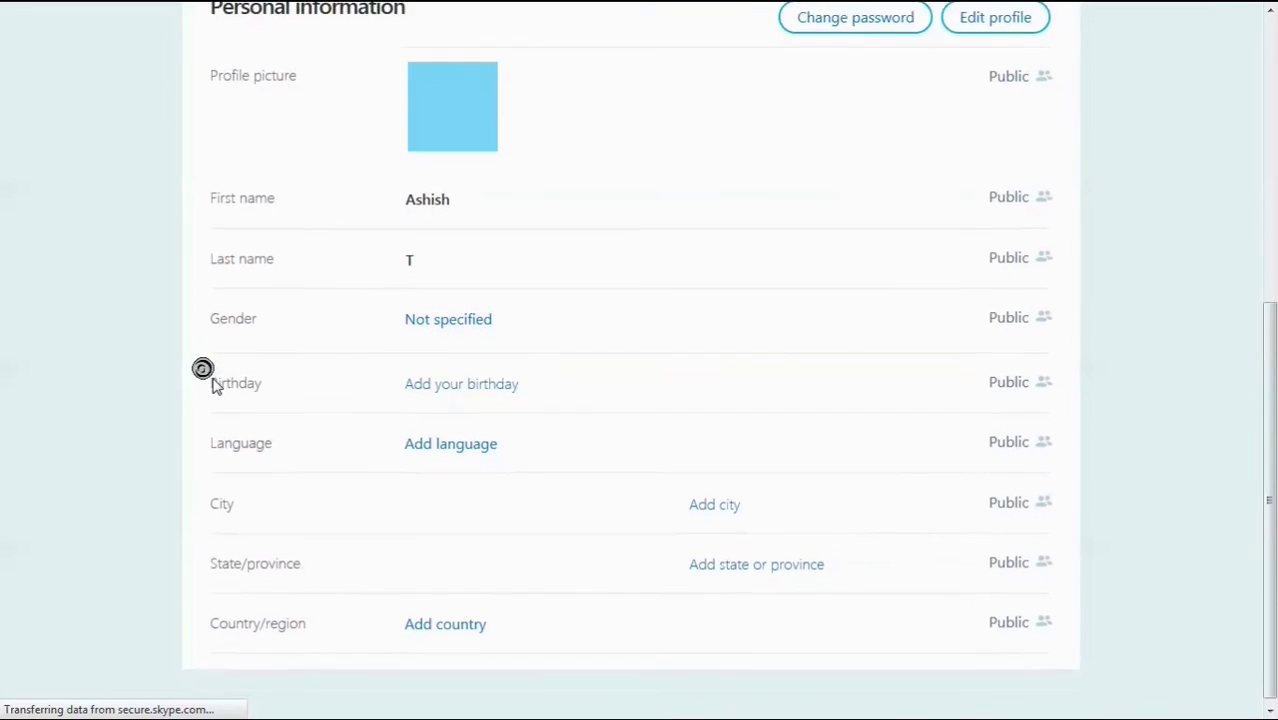
scroll(213, 383, up, 2)
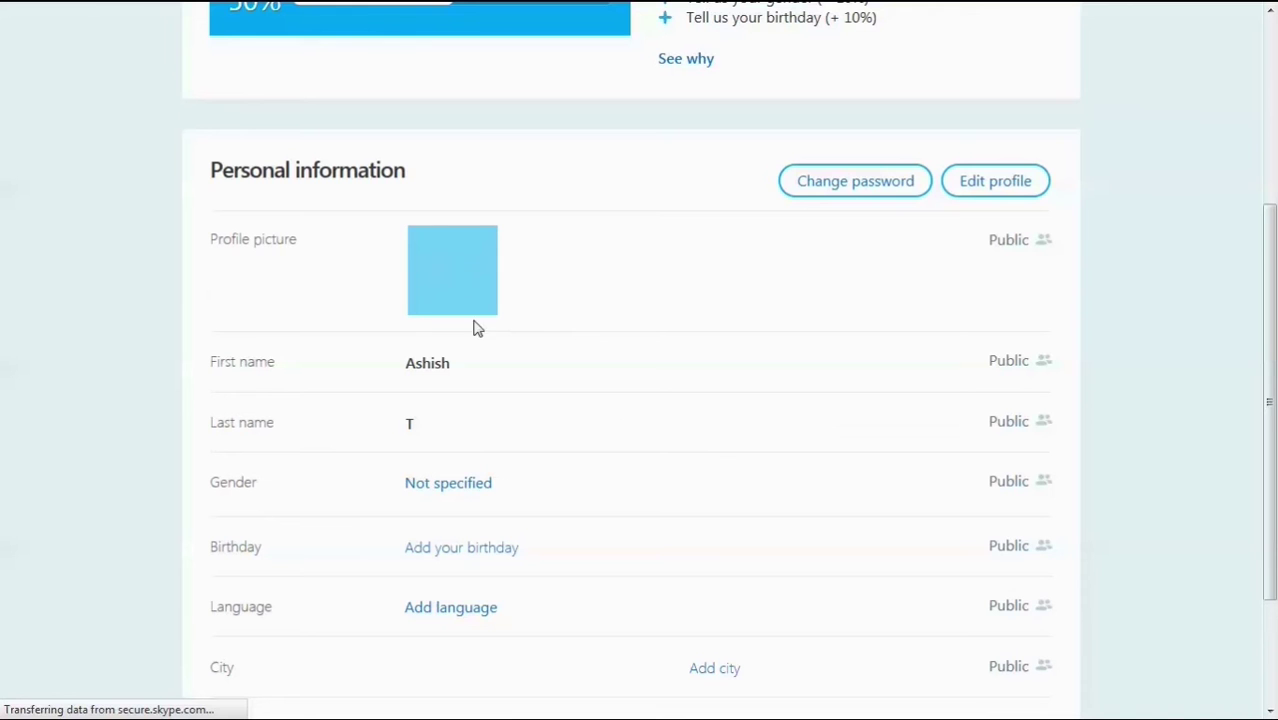
click(1000, 186)
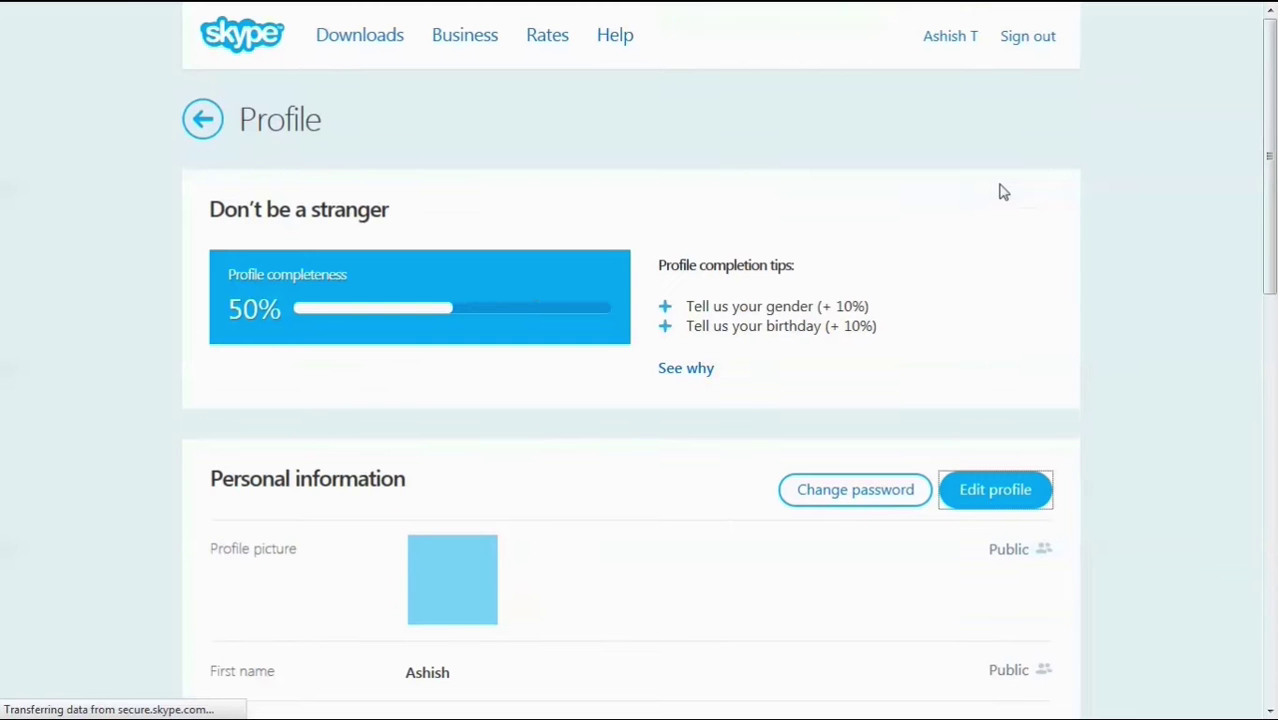
scroll(5, 510, down, 3)
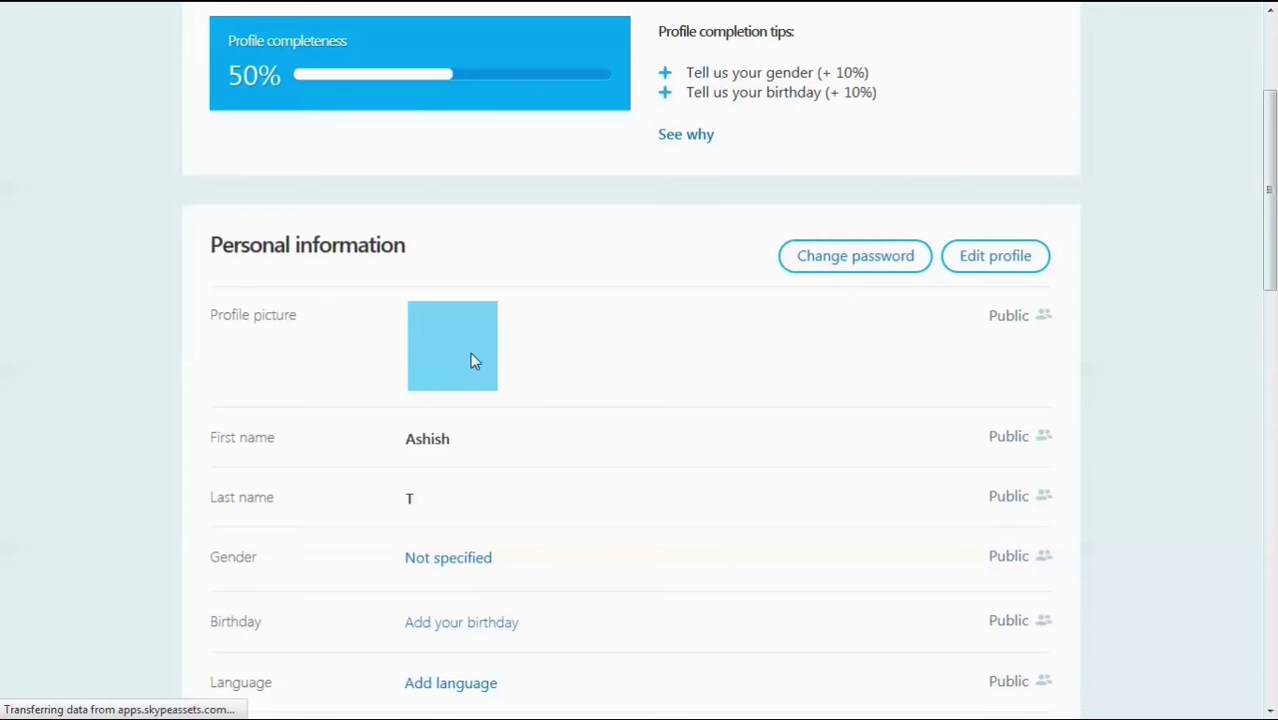
triple_click(471, 360)
click(695, 364)
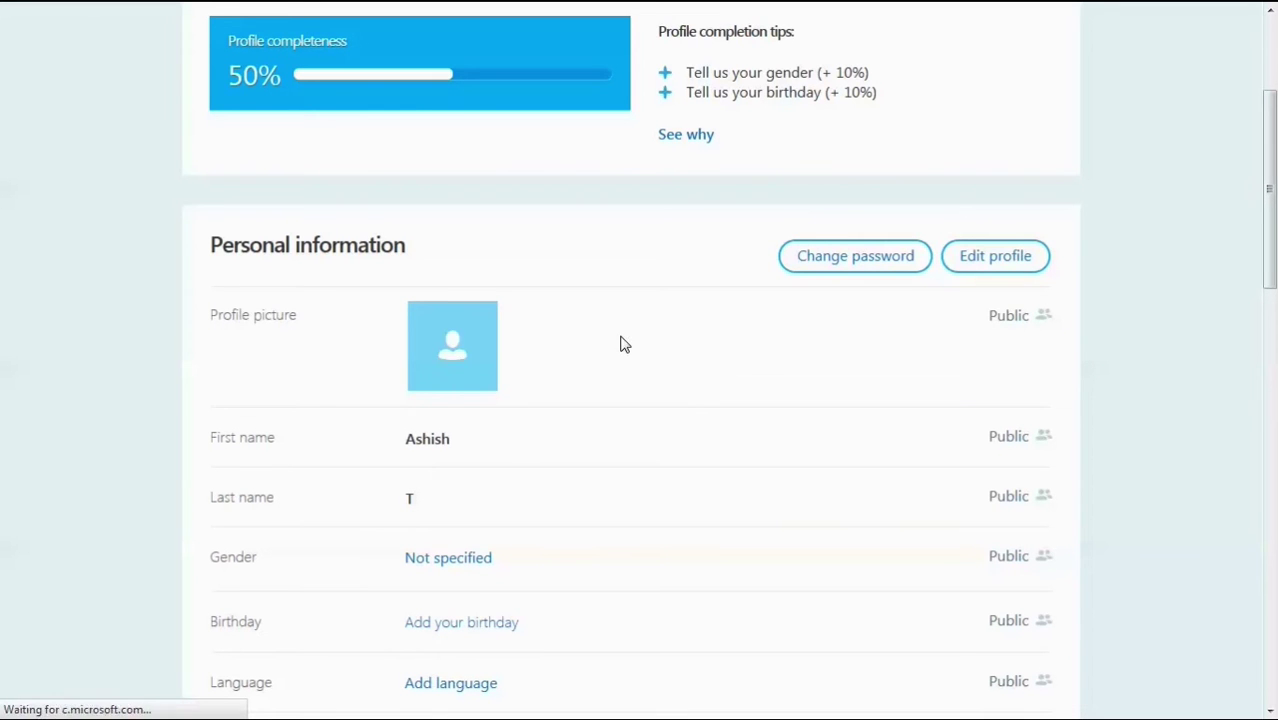
scroll(620, 341, up, 3)
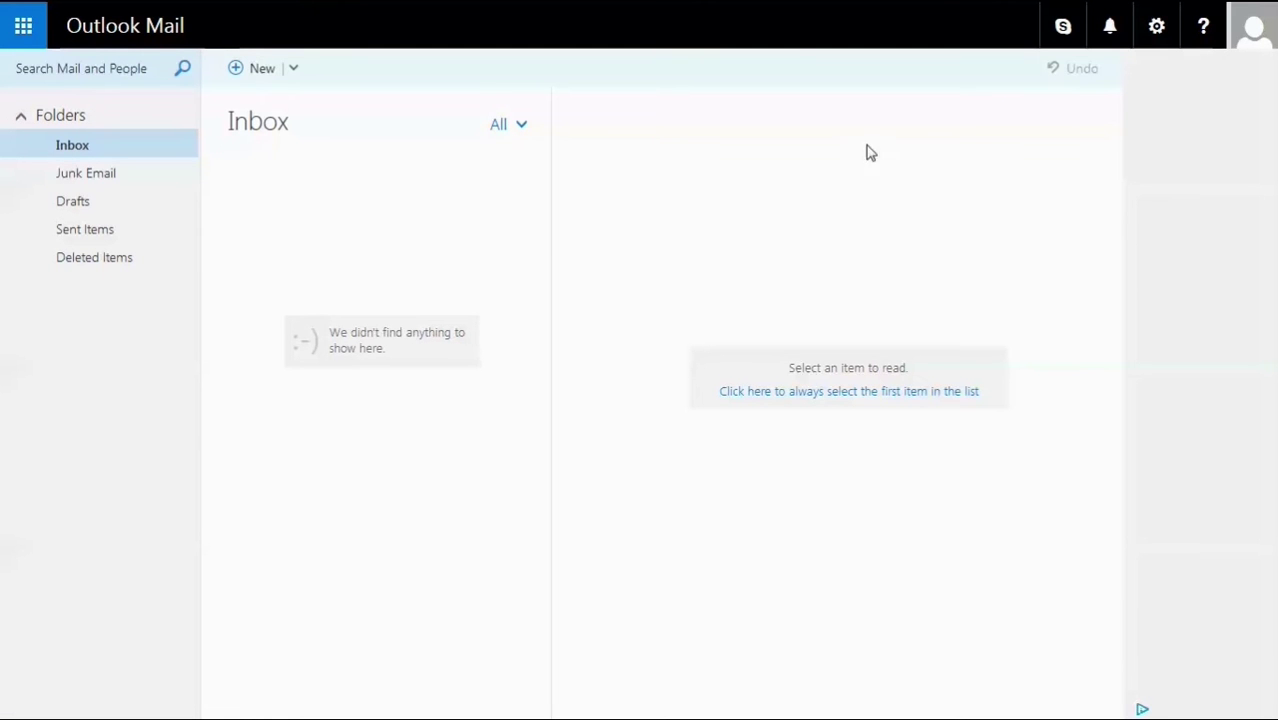
Sign in to Skype chat, revisit the account profile page, and show the Microsoft app launcher.
click(1062, 30)
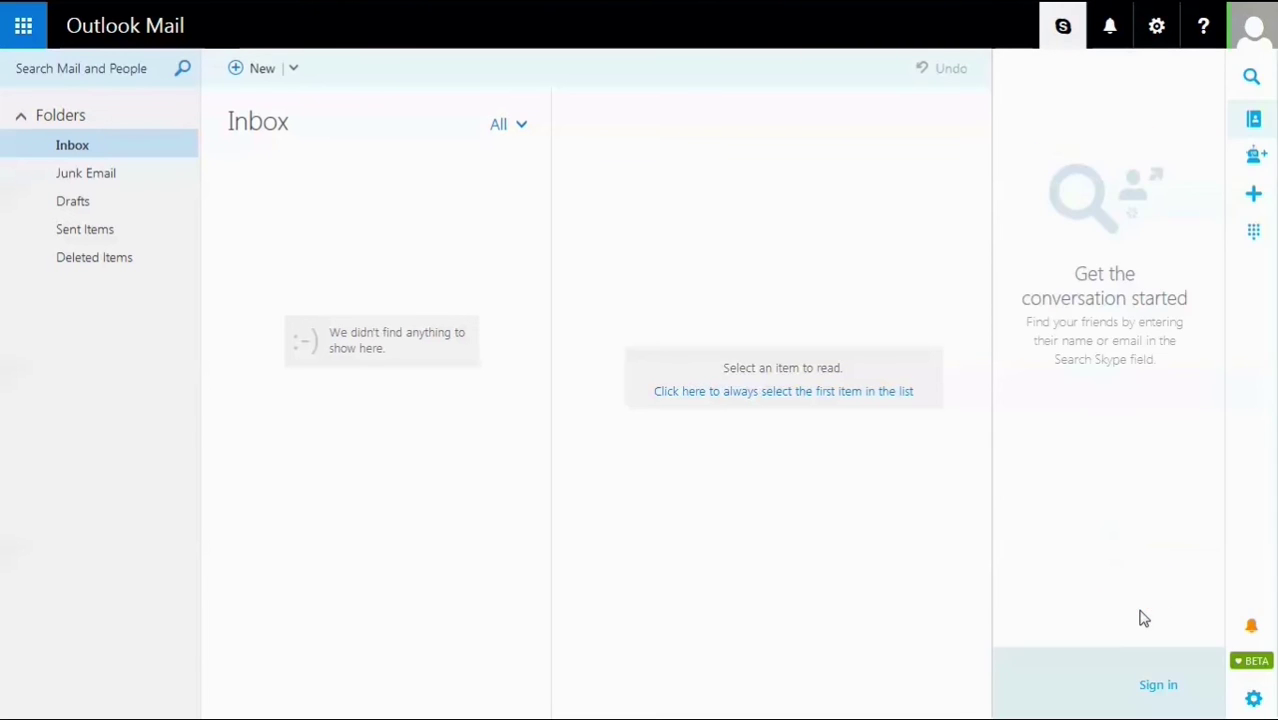
click(1155, 688)
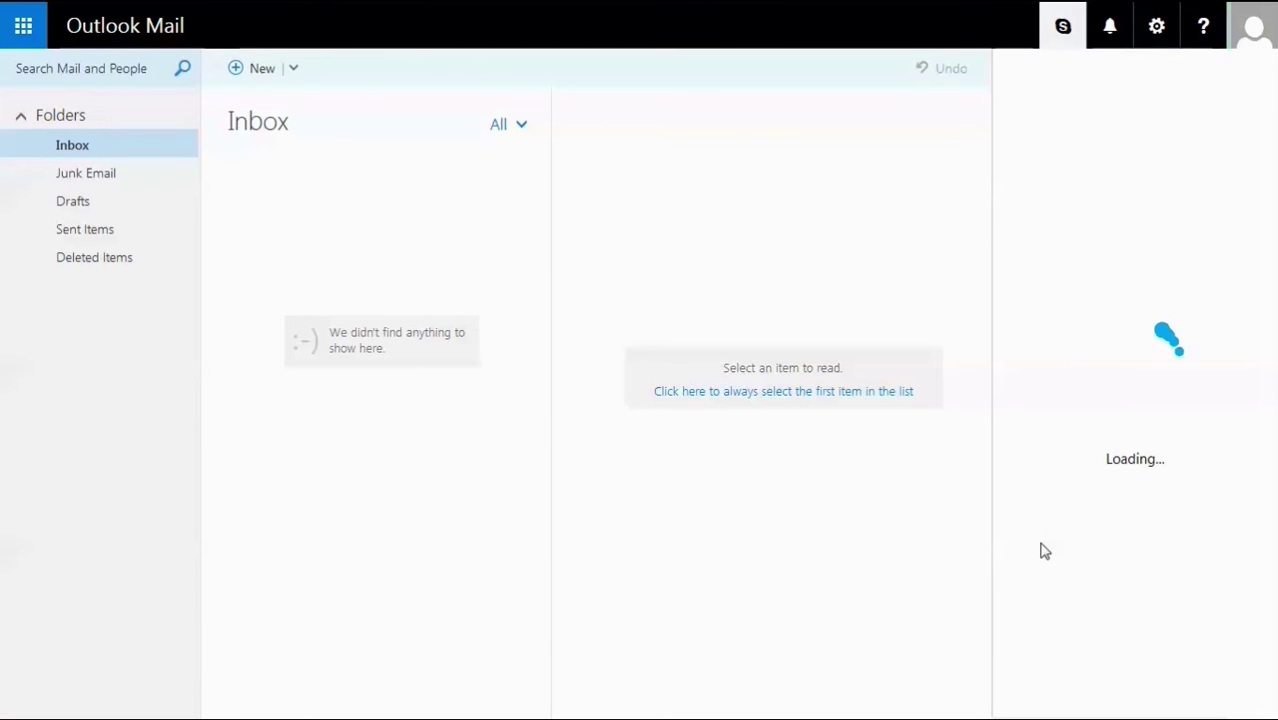
click(1257, 22)
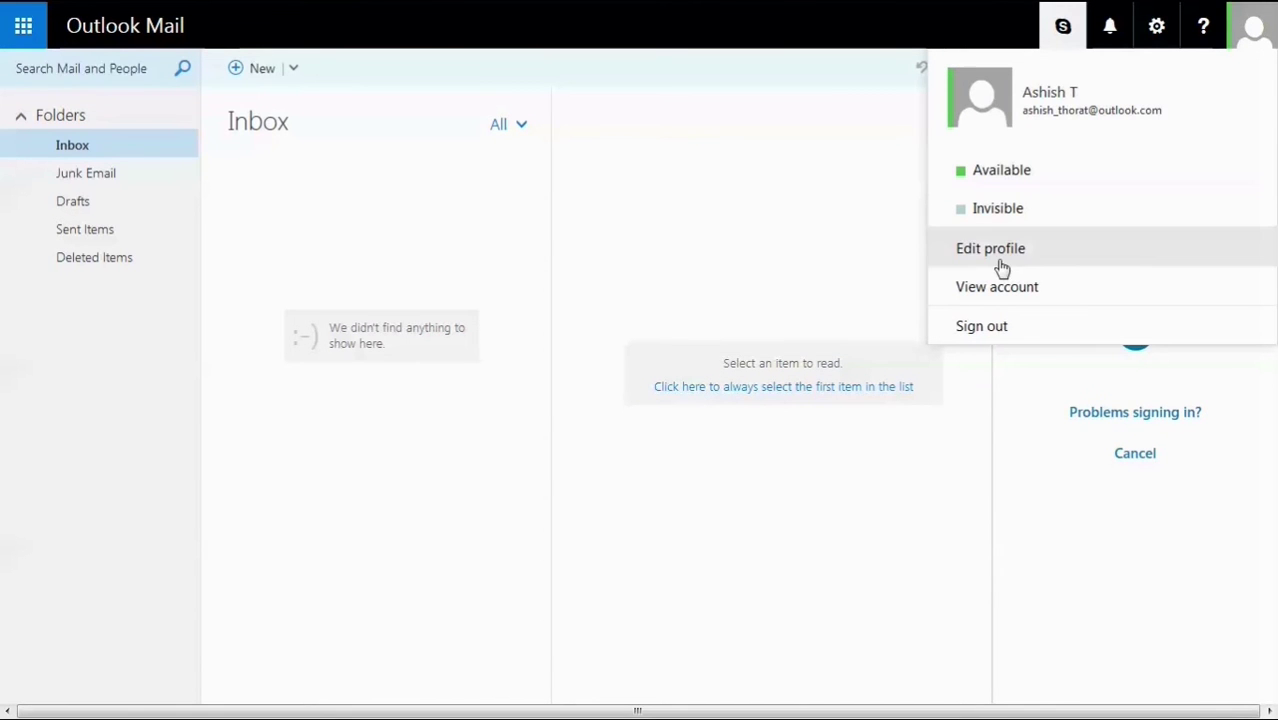
click(998, 258)
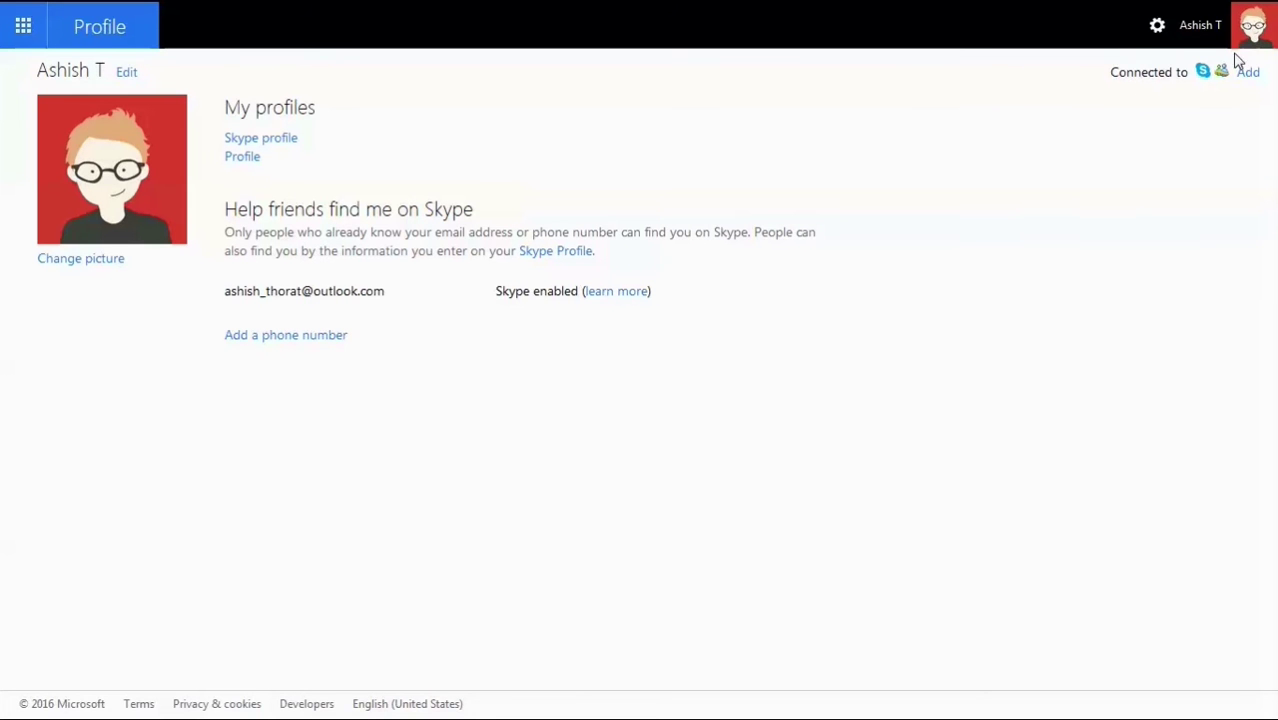
click(1190, 32)
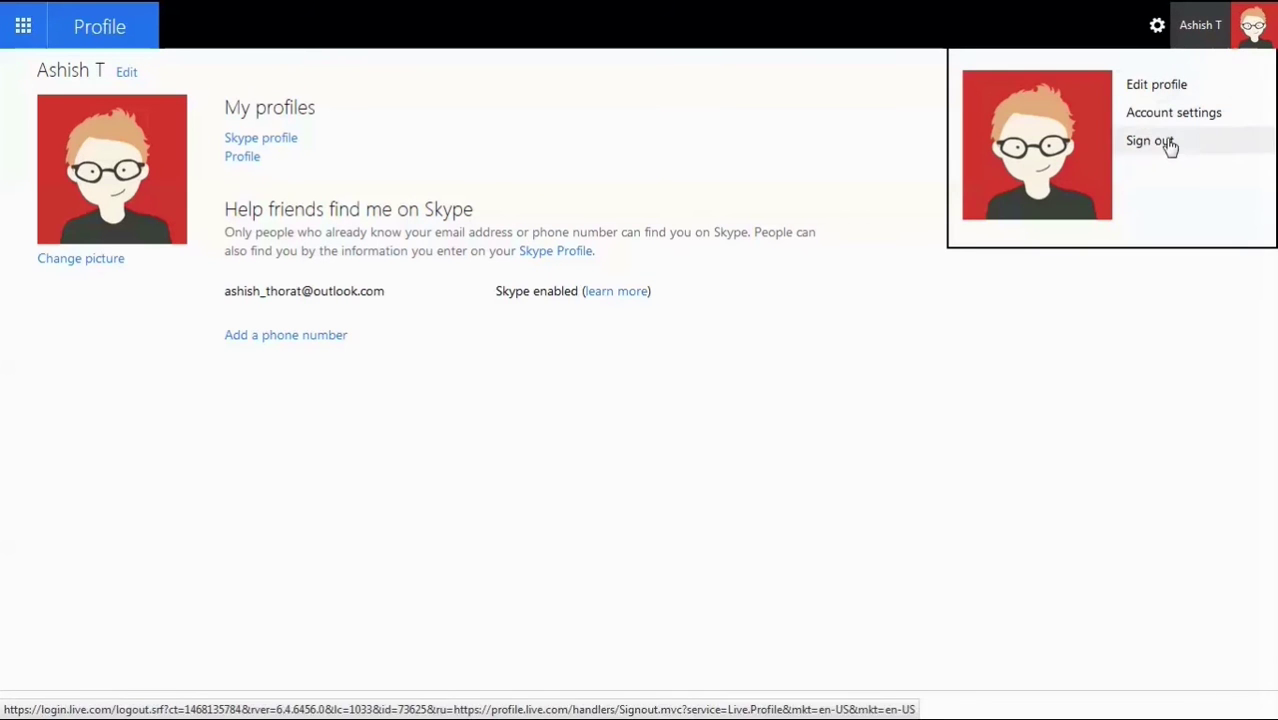
click(24, 28)
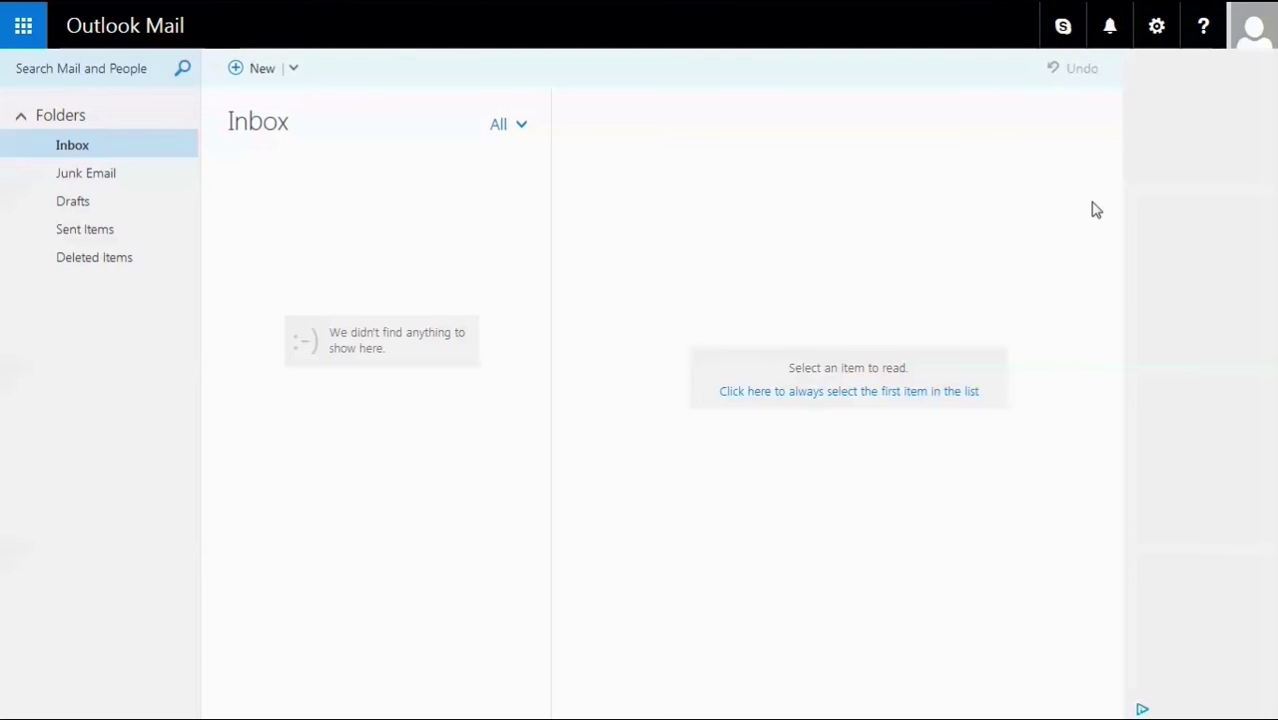
In the Skype panel, browse Bots and Contacts, then start a new chat using the contact's e-mail address.
click(1064, 33)
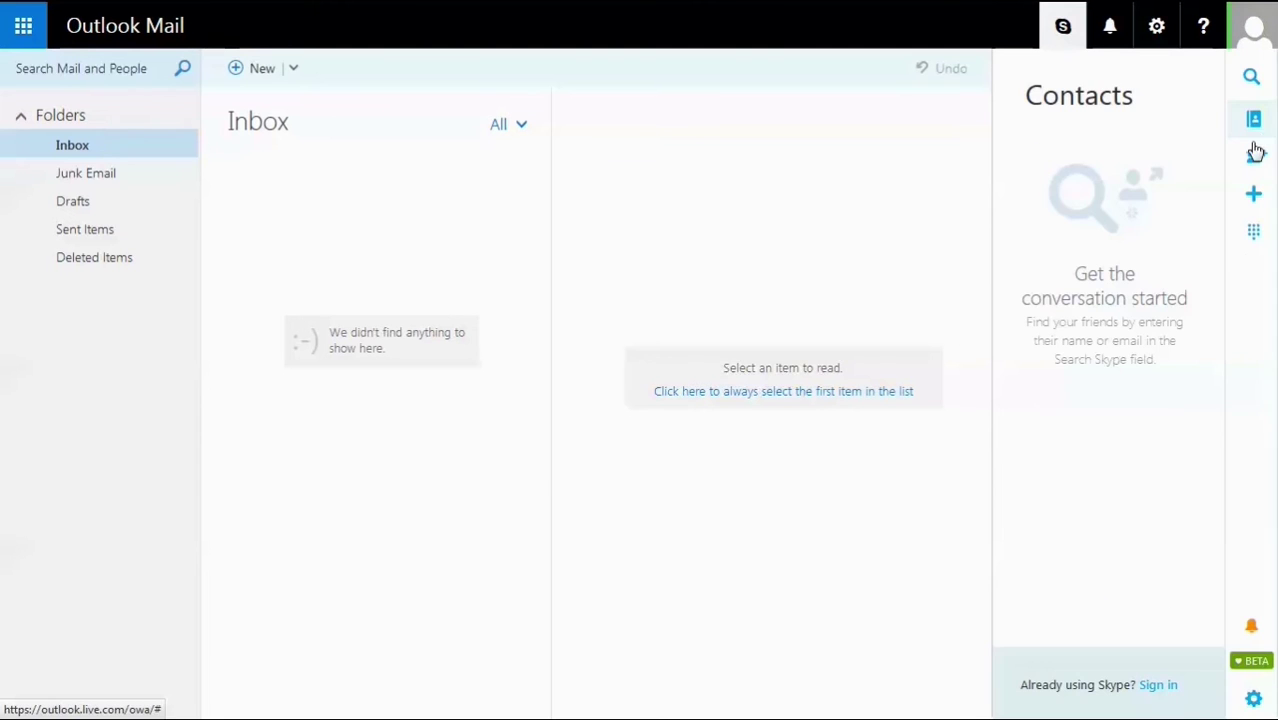
click(1254, 154)
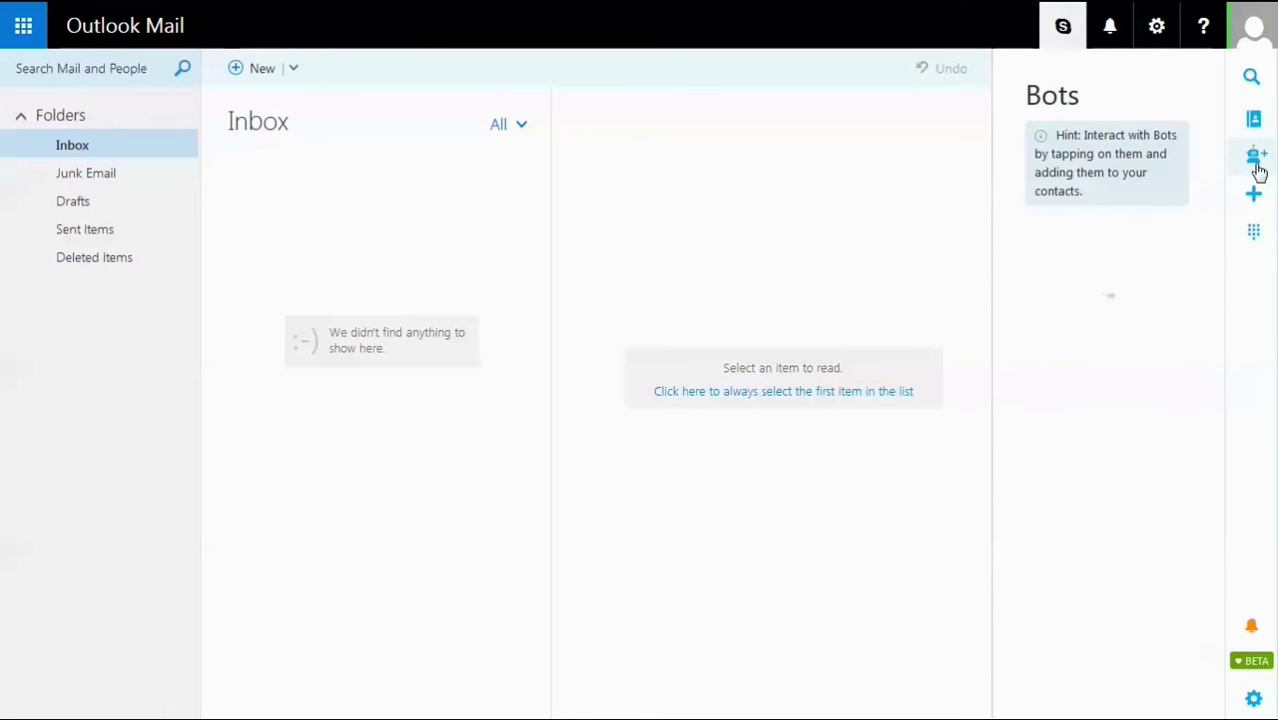
click(1253, 115)
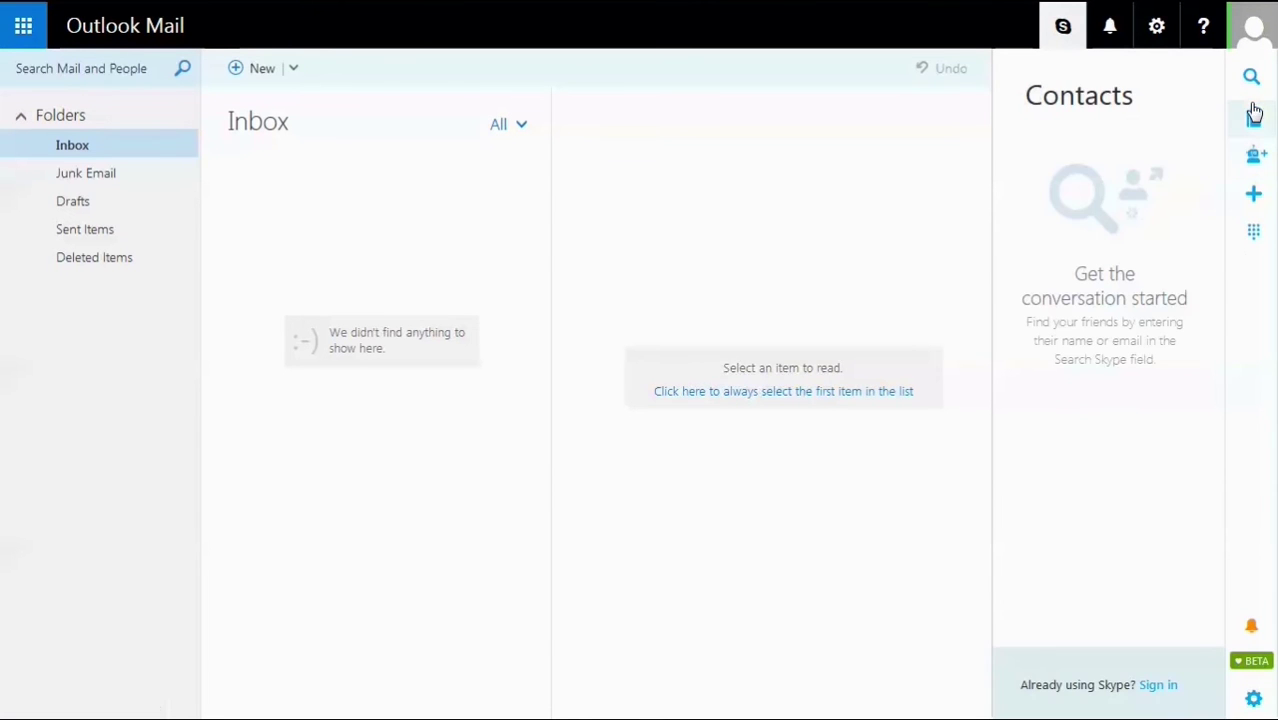
click(1251, 206)
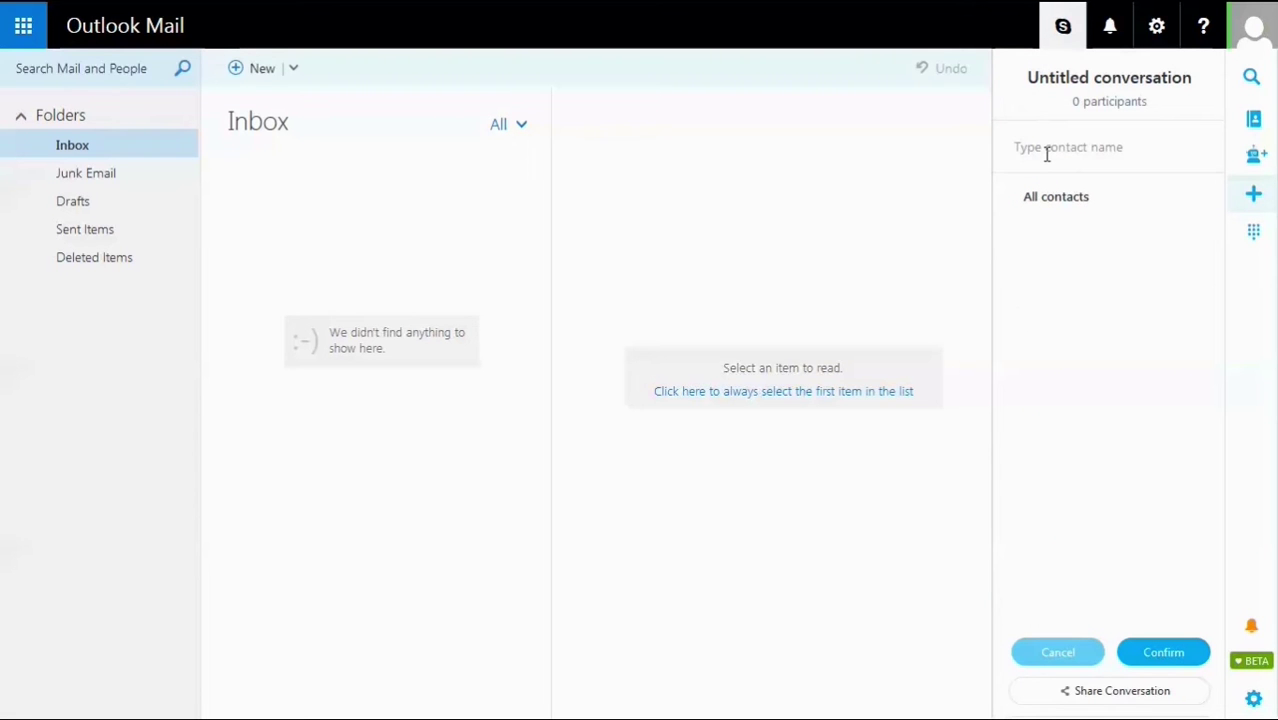
click(1147, 659)
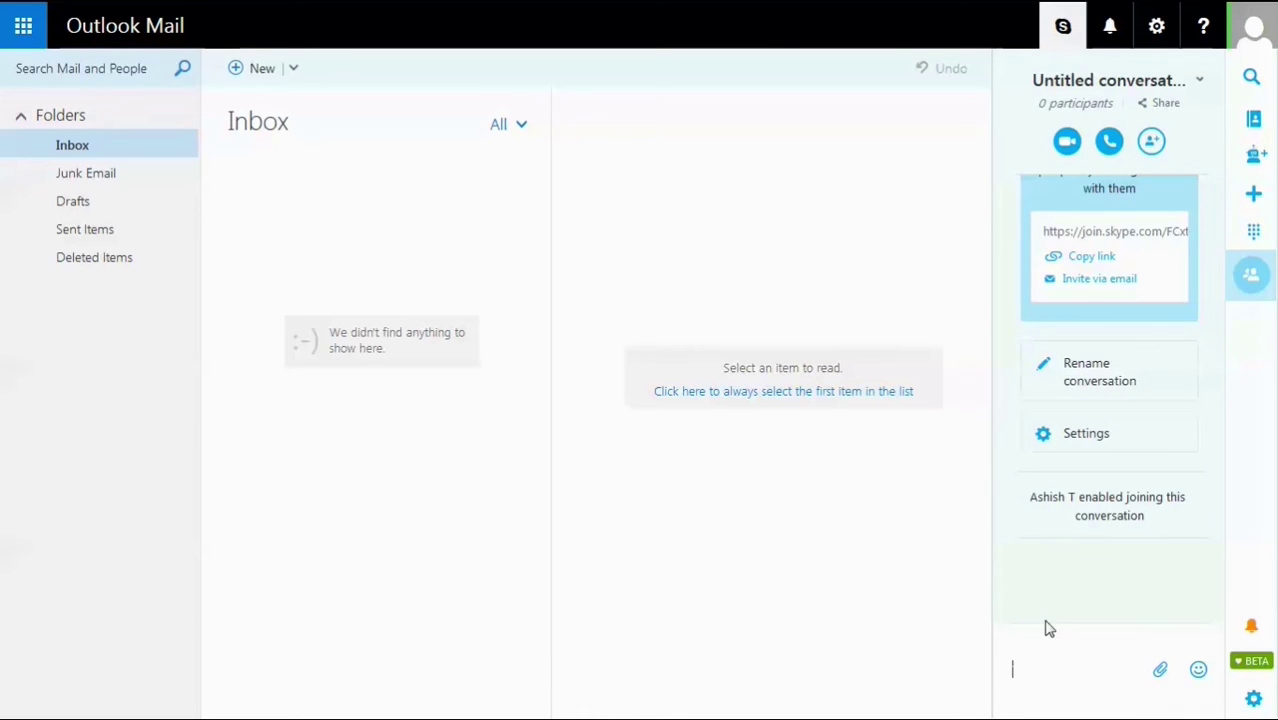
scroll(1158, 360, up, 3)
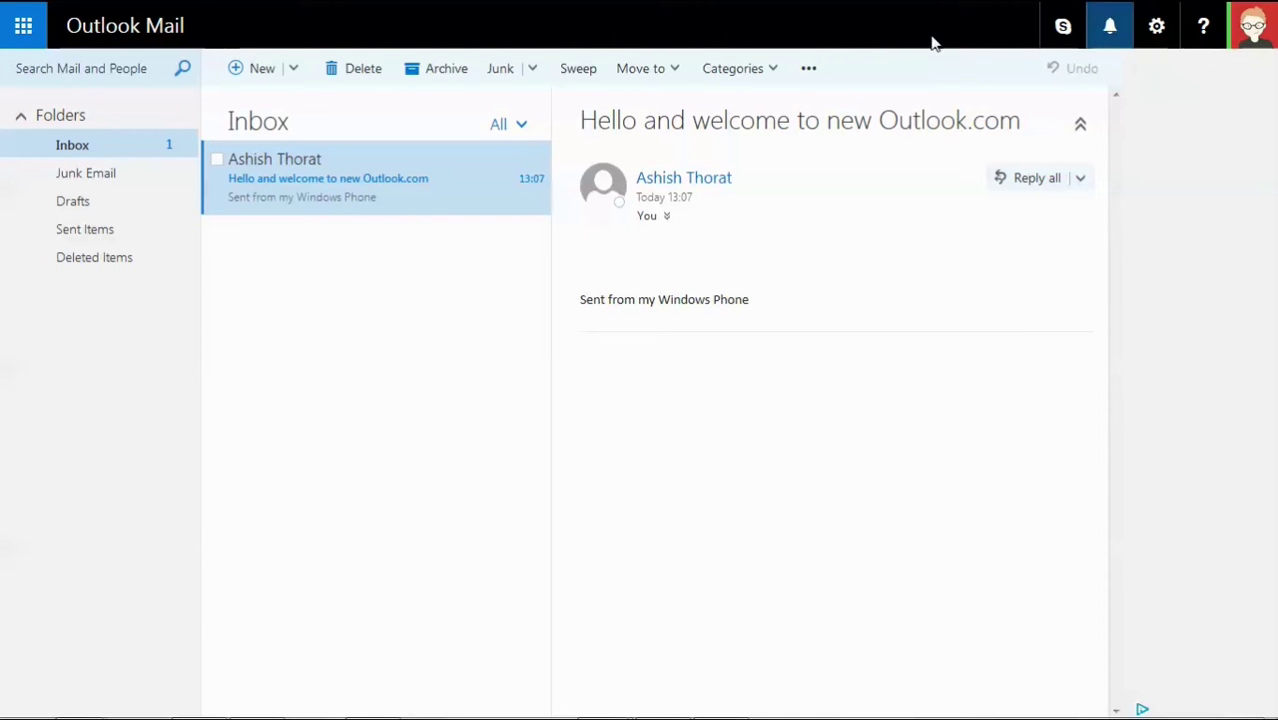
Preview the Jelly Fish and Circuit themes, then apply the green leafy theme and confirm it.
click(1155, 34)
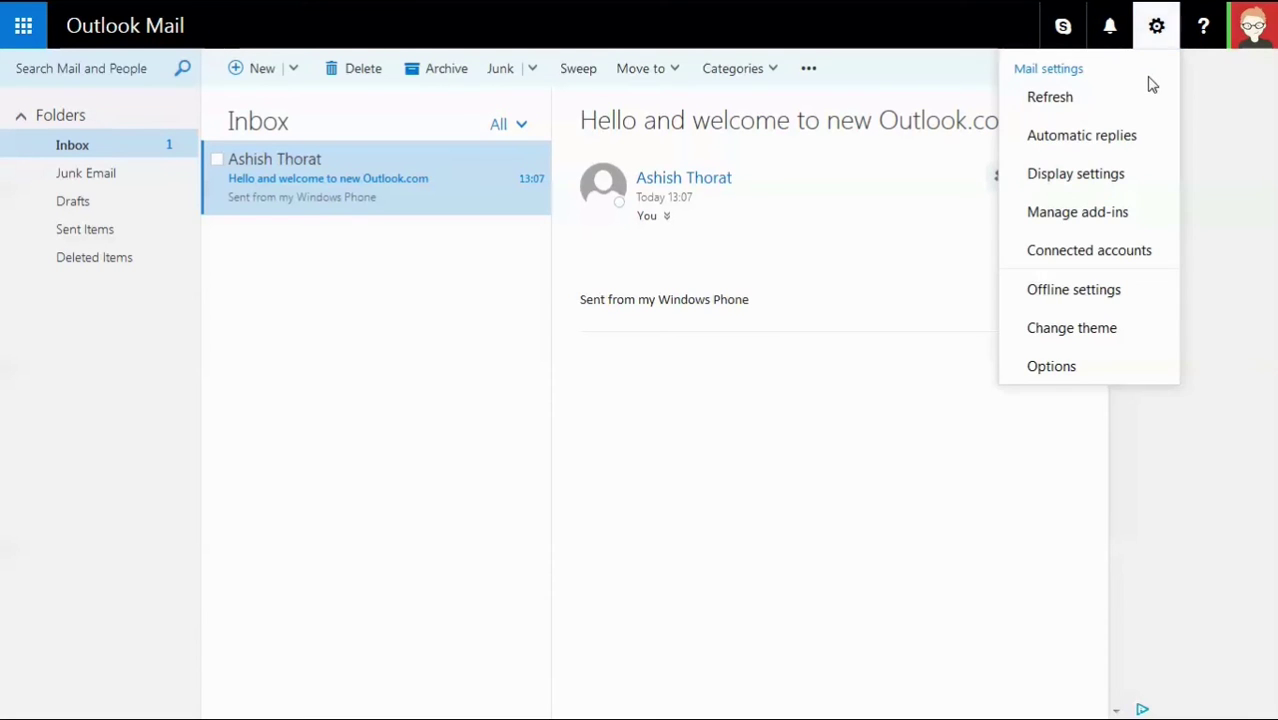
click(1086, 333)
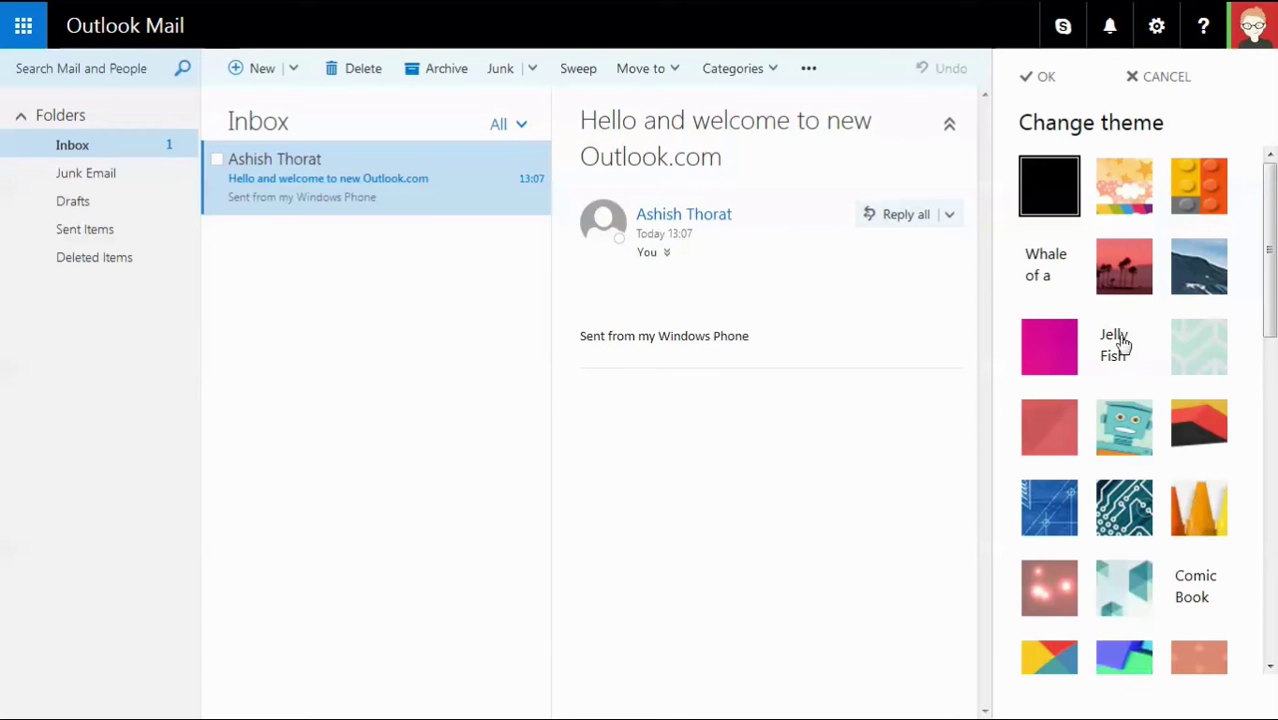
click(1118, 344)
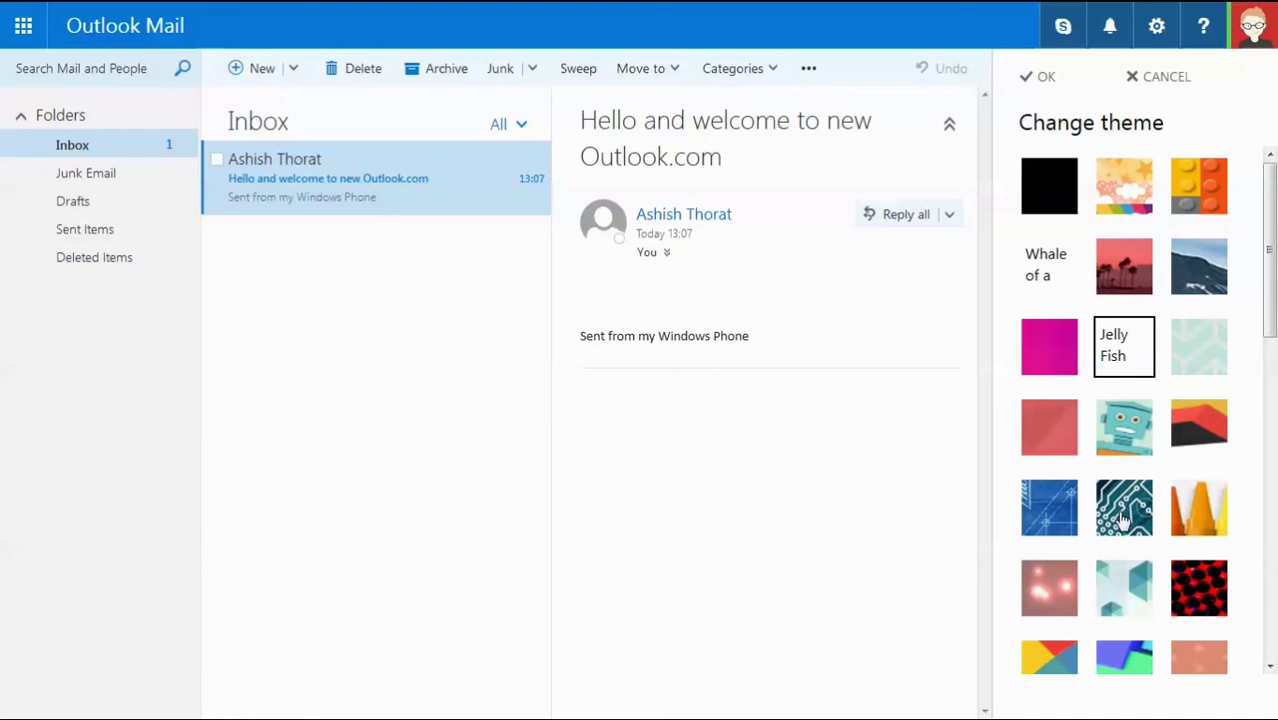
click(1121, 512)
scroll(1160, 450, down, 2)
scroll(1163, 455, down, 5)
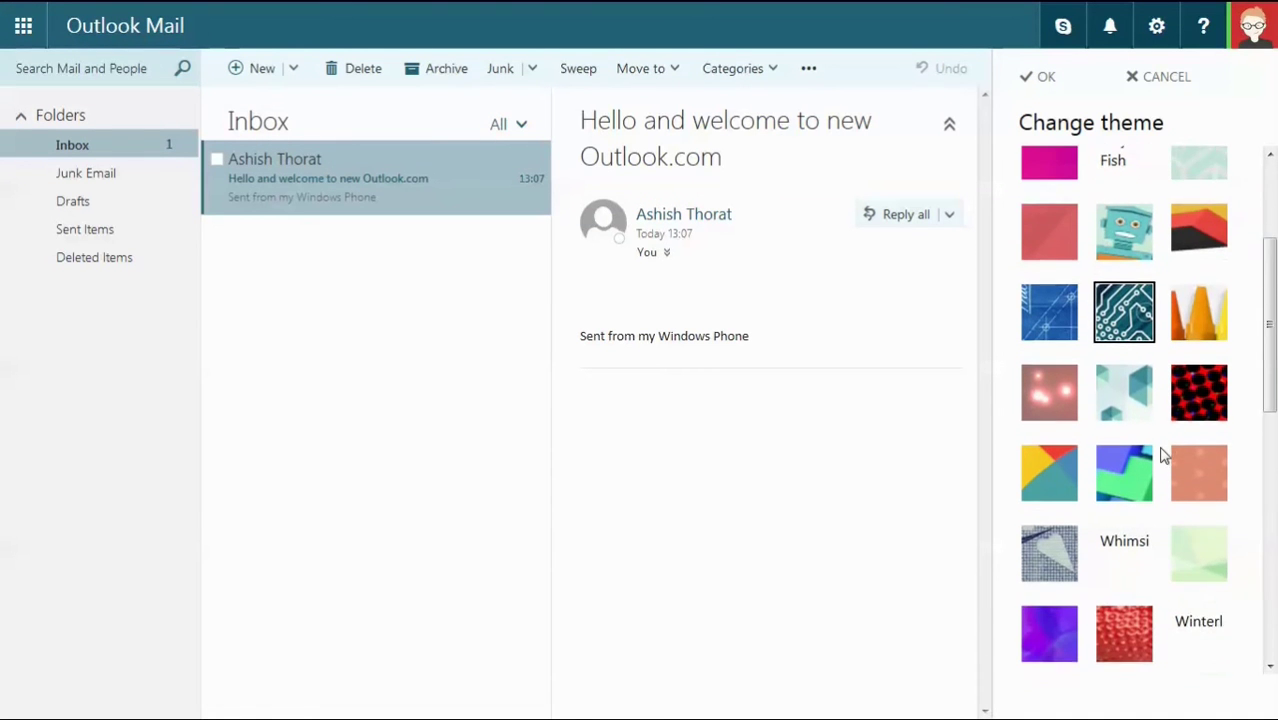
click(1060, 478)
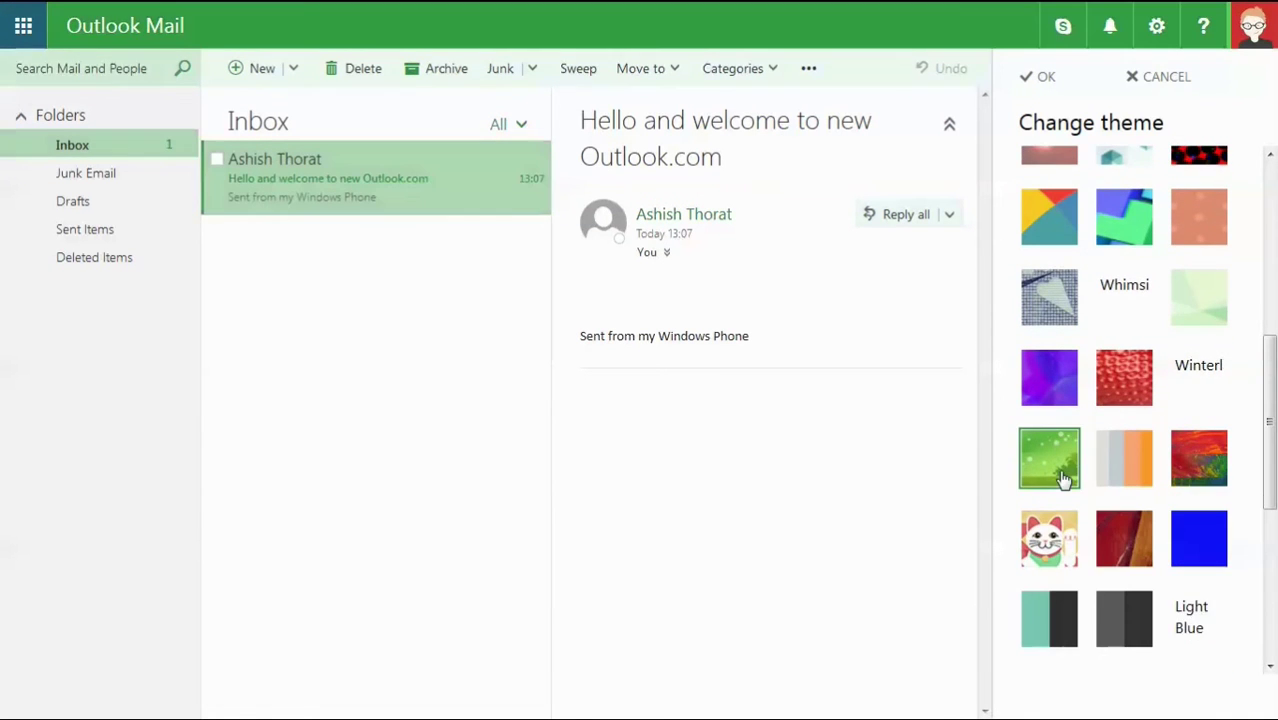
scroll(1115, 462, up, 3)
scroll(1110, 458, up, 2)
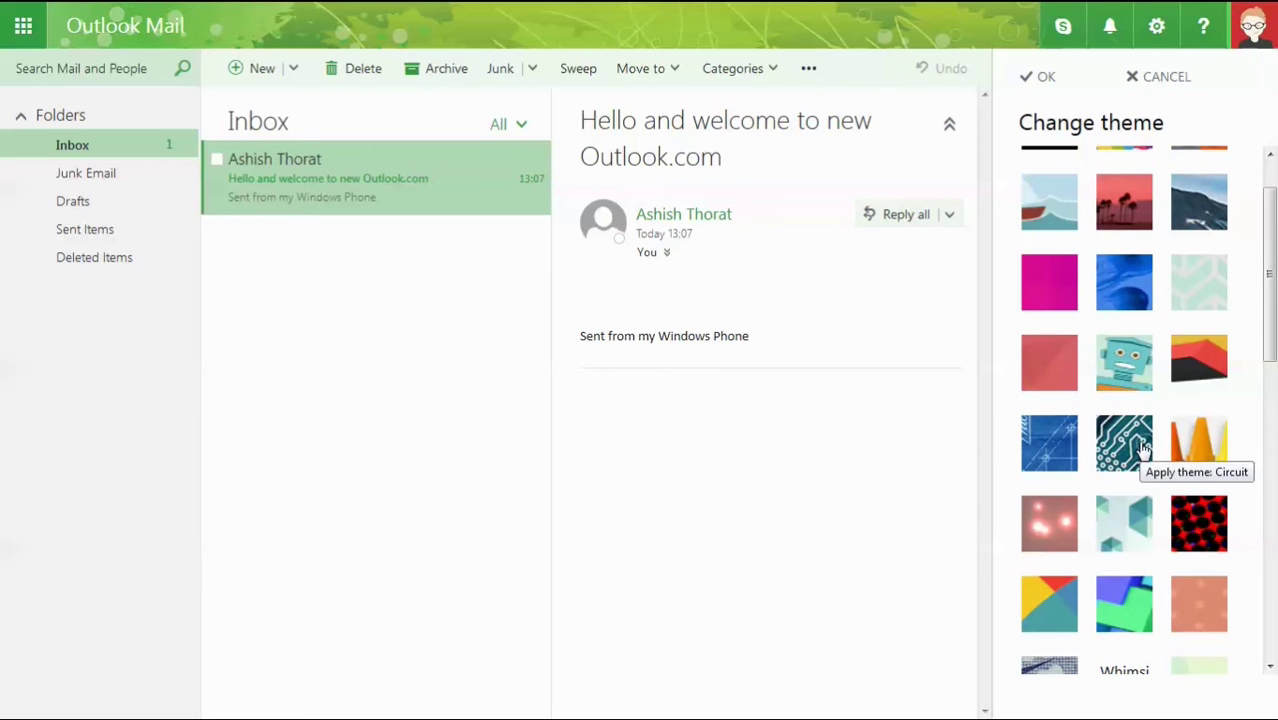
scroll(1143, 450, up, 1)
click(1036, 74)
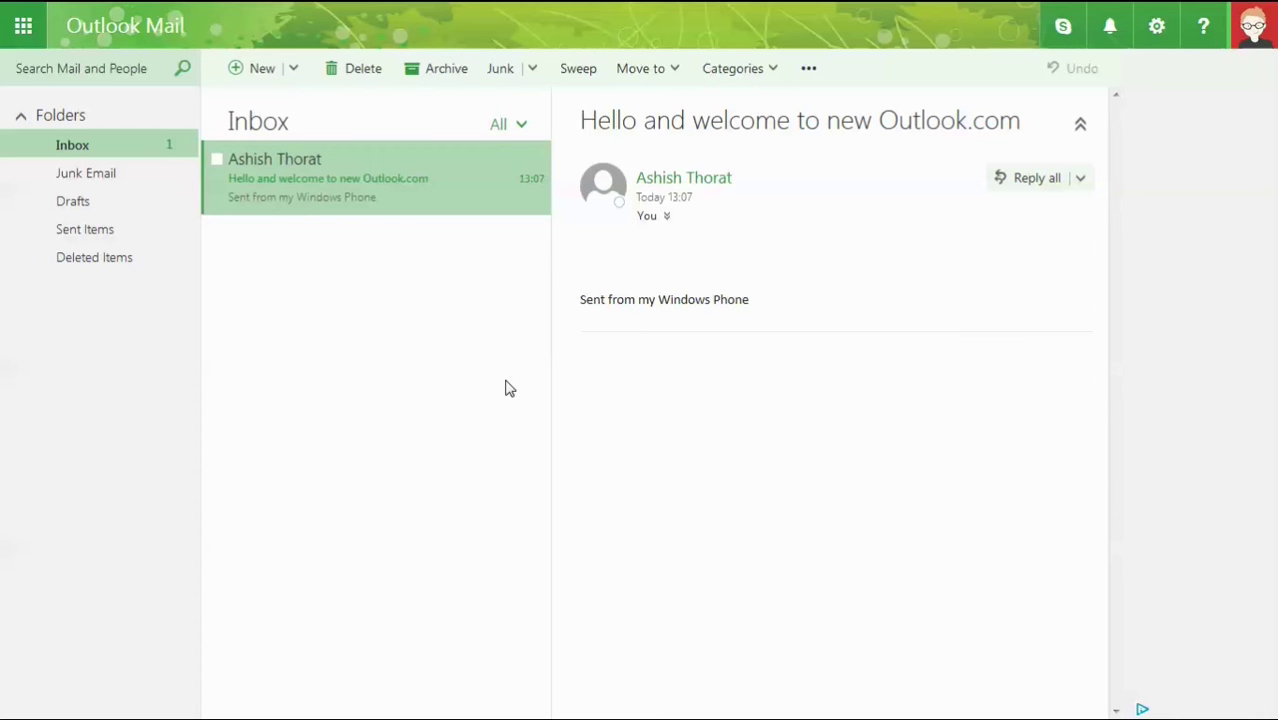
In Display settings, try the bottom reading pane, then choose Hide reading pane and save.
click(1156, 30)
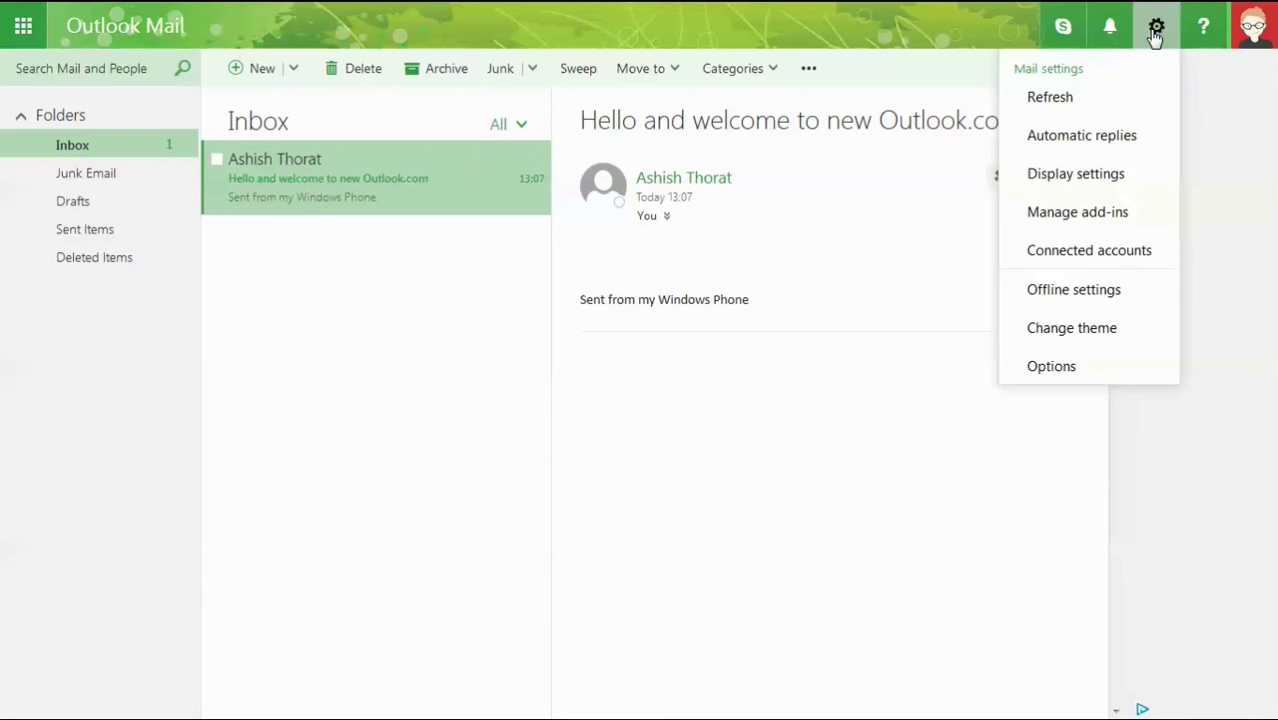
click(1080, 176)
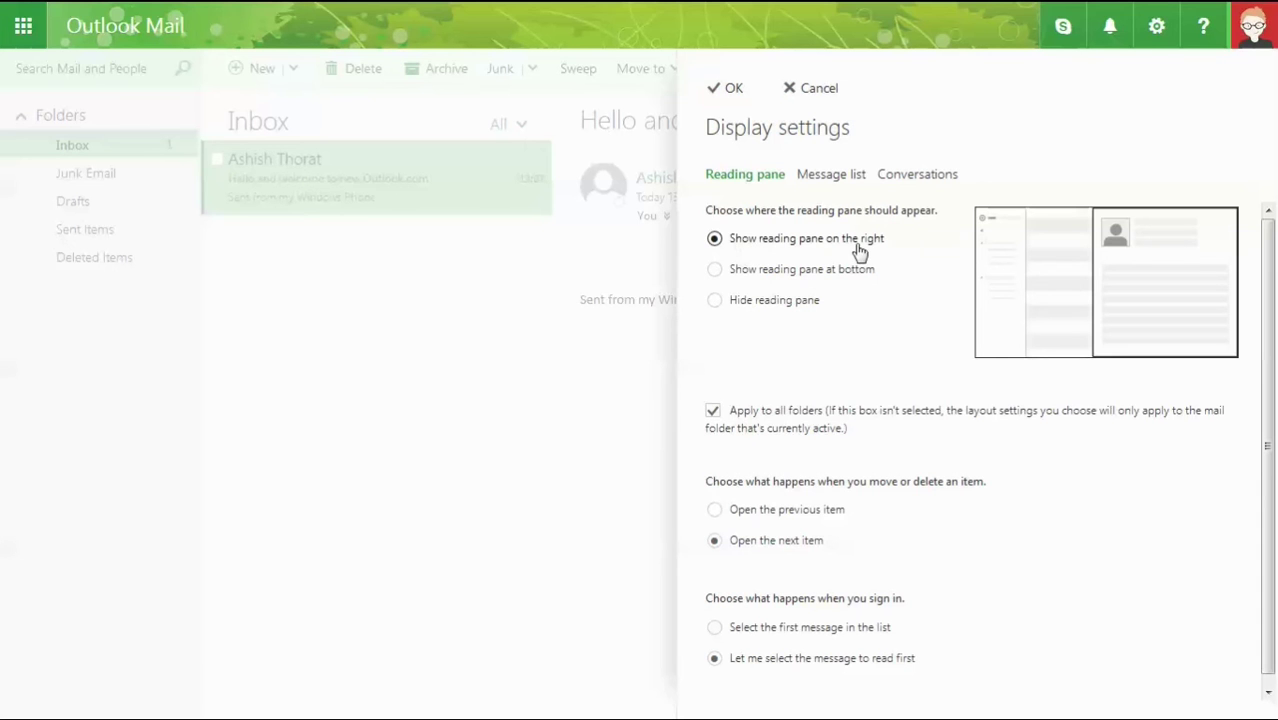
click(717, 271)
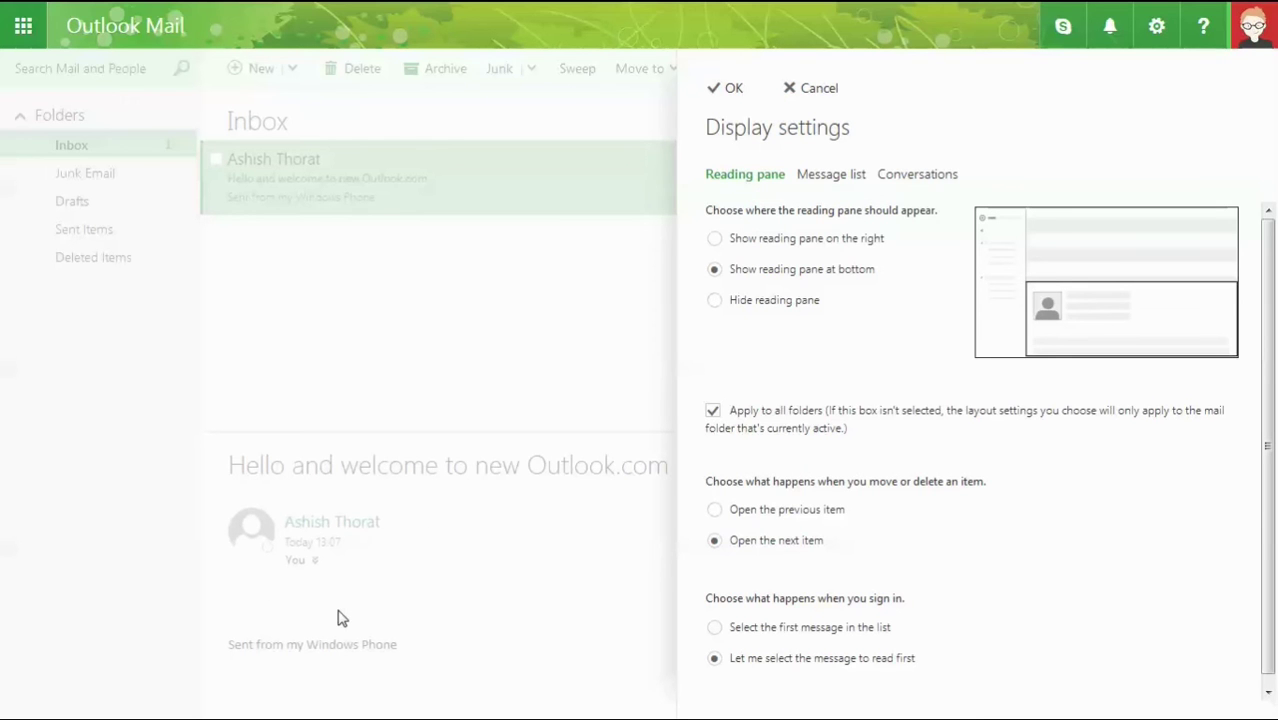
click(715, 302)
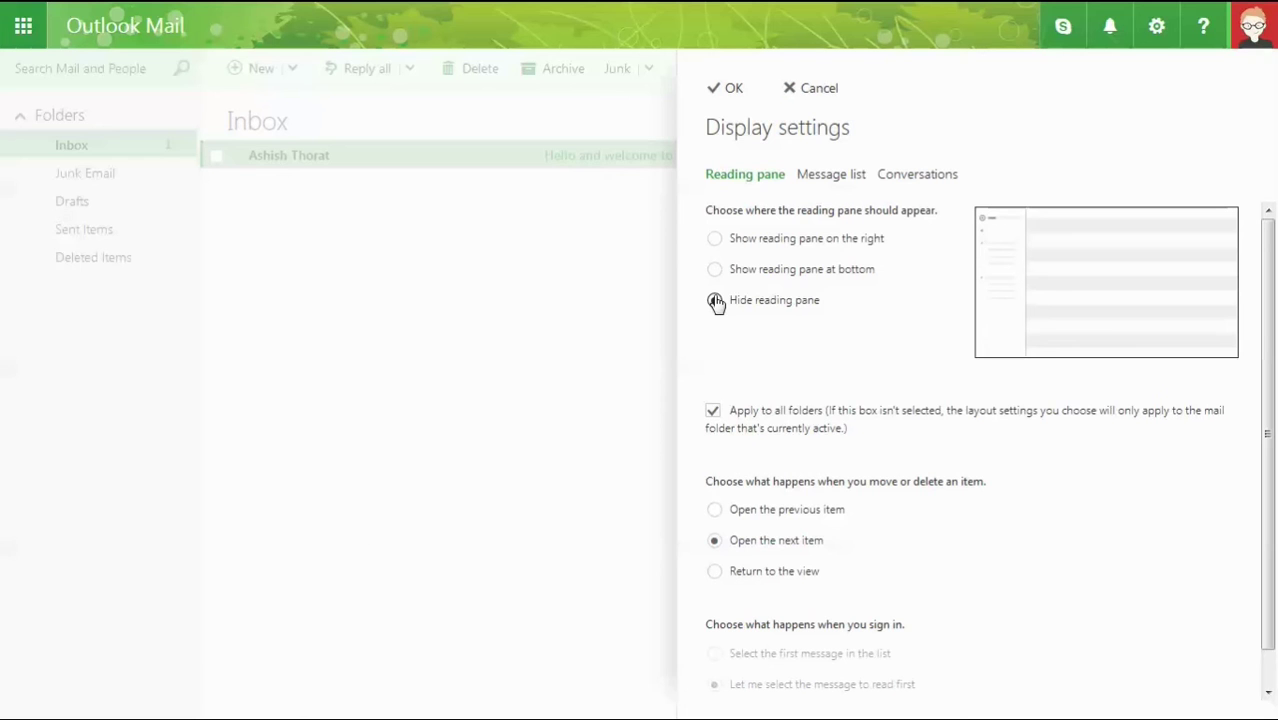
click(503, 370)
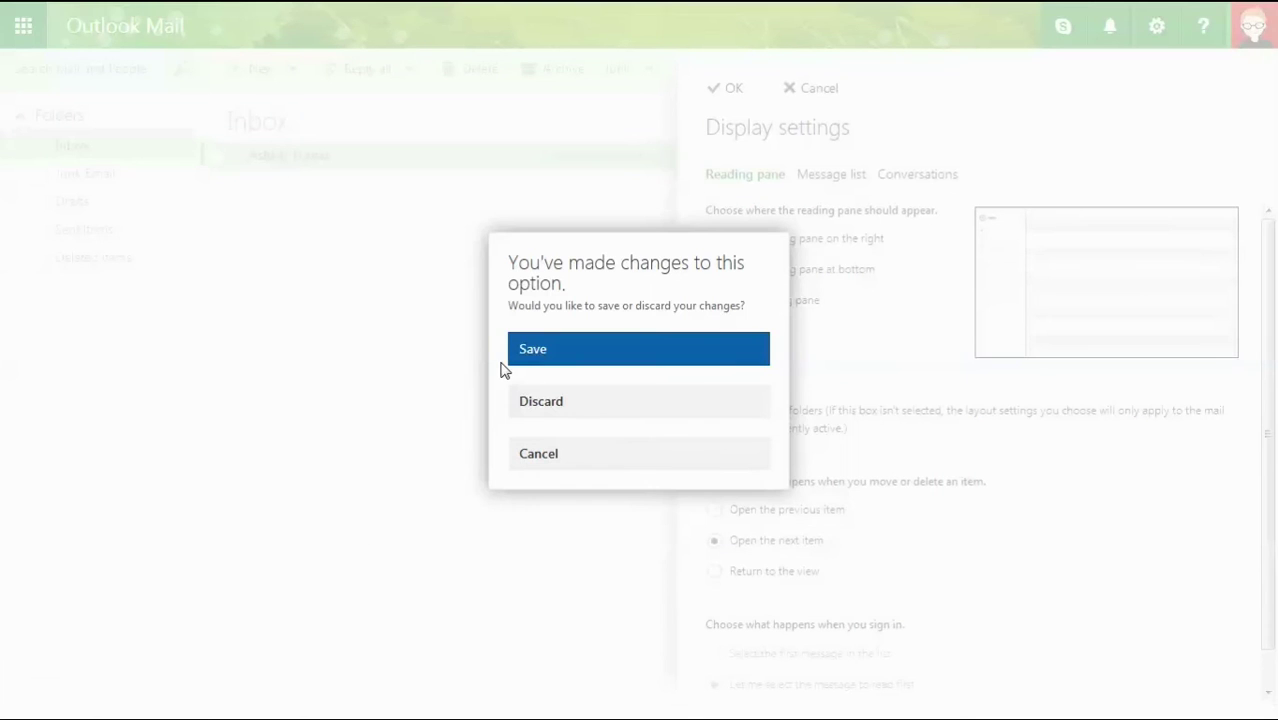
click(542, 358)
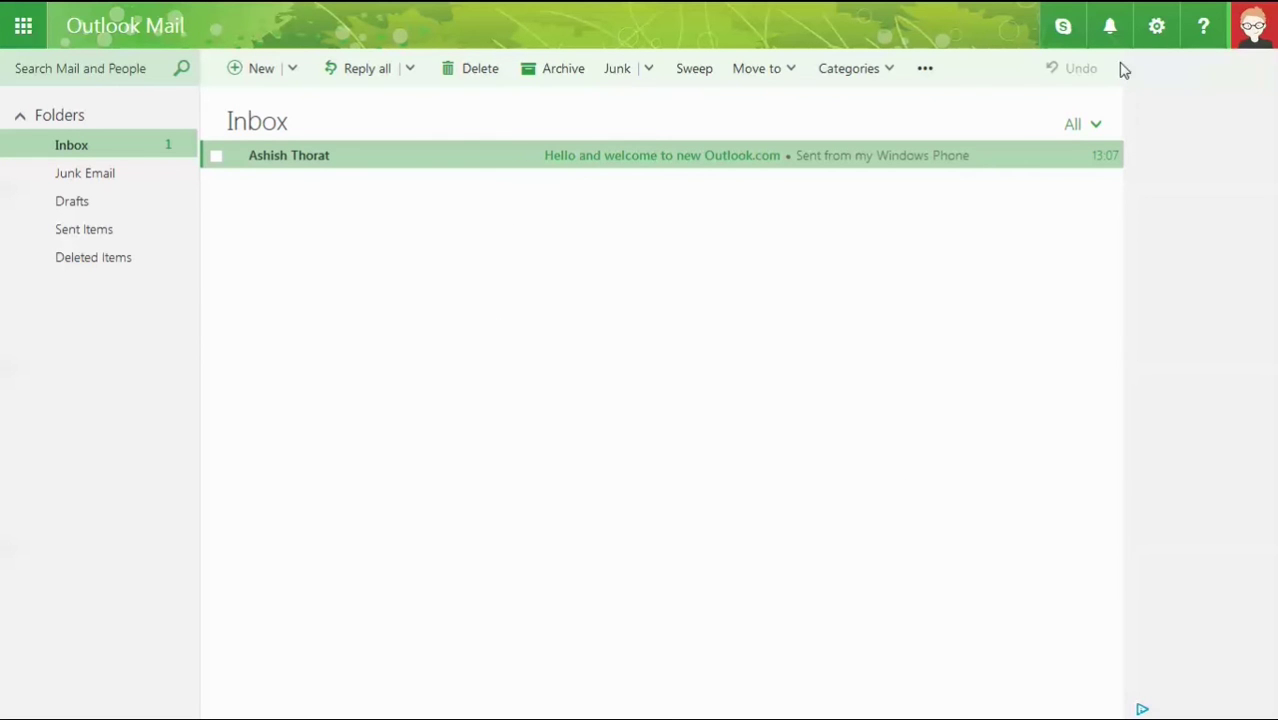
Switch the Display settings layout to Show reading pane on the right and apply it.
click(1154, 30)
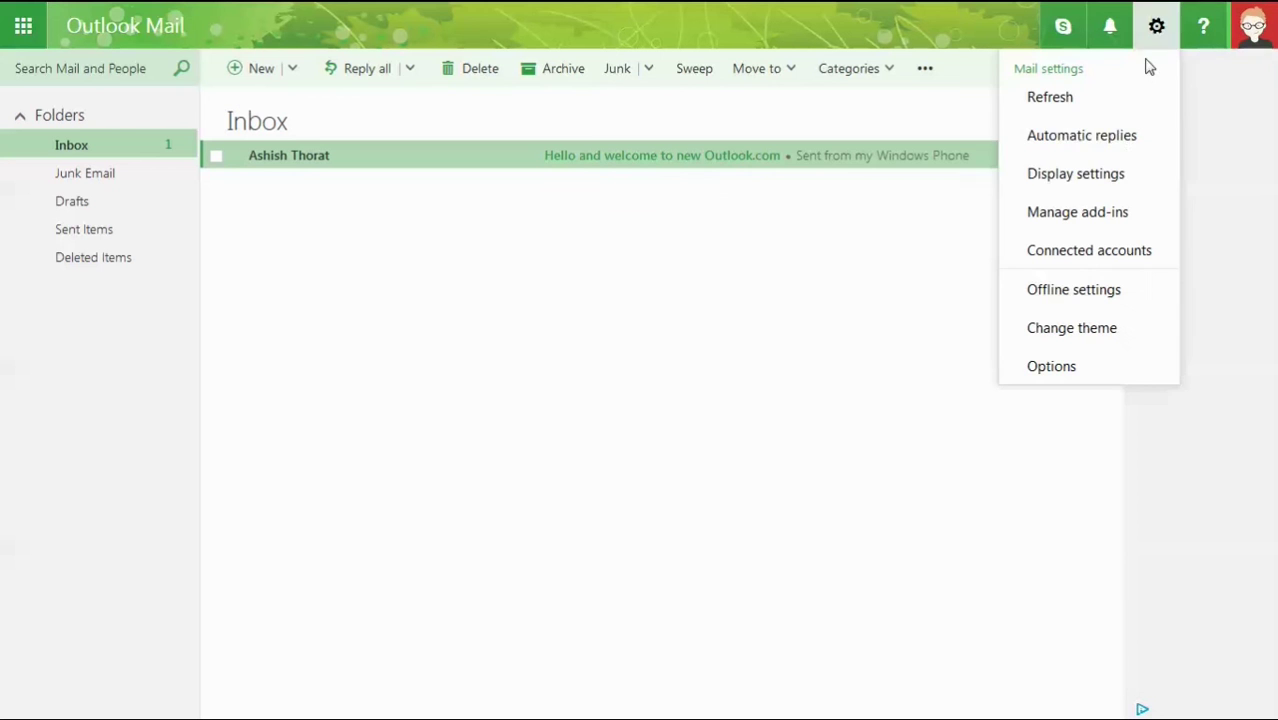
click(1060, 176)
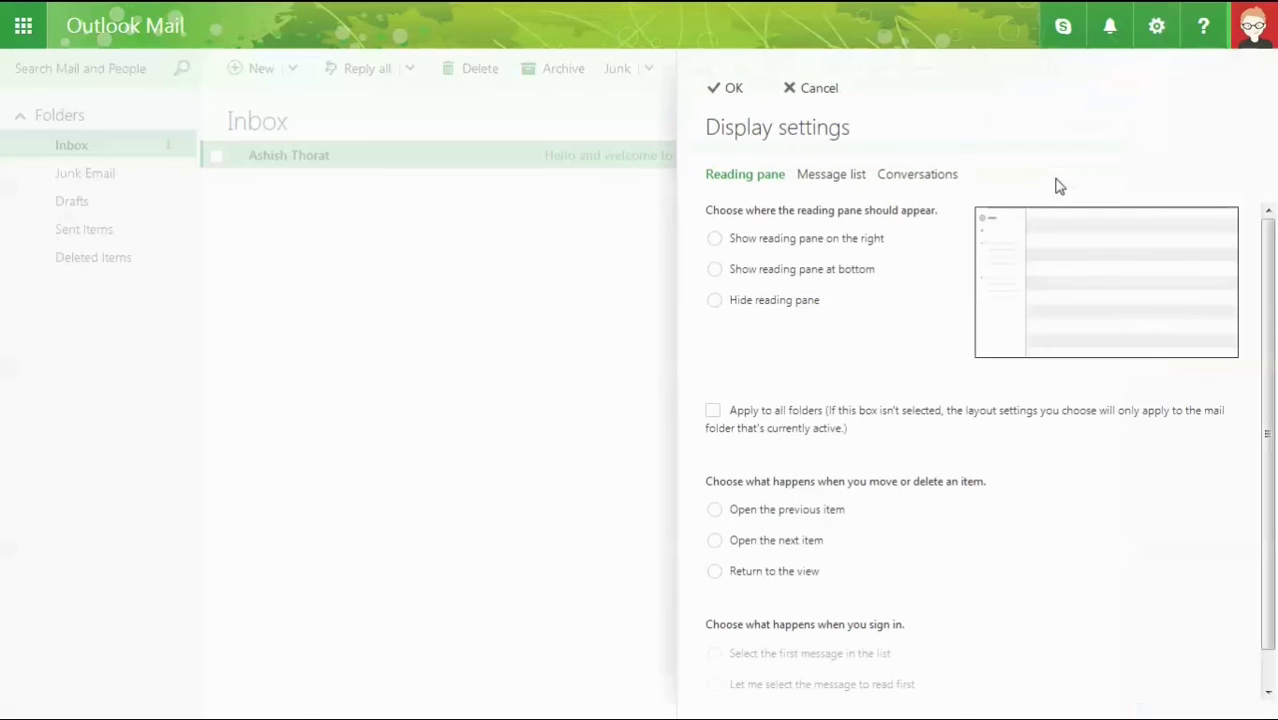
click(737, 252)
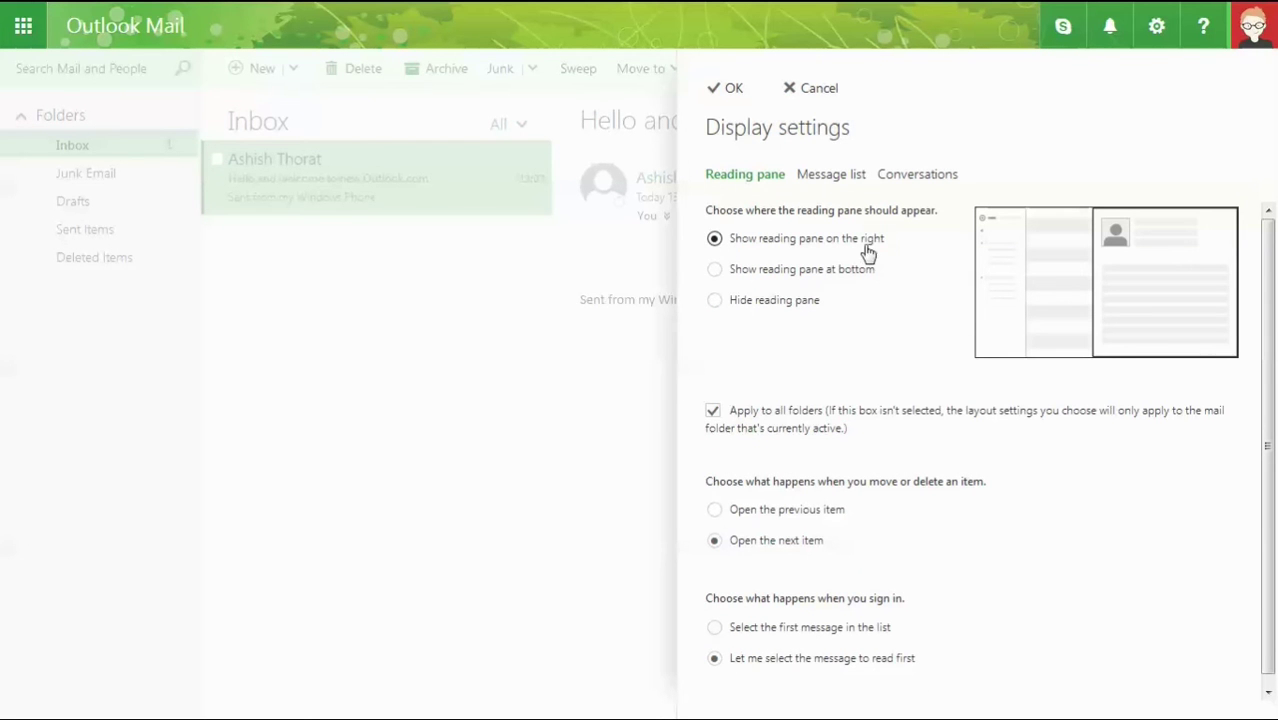
click(731, 89)
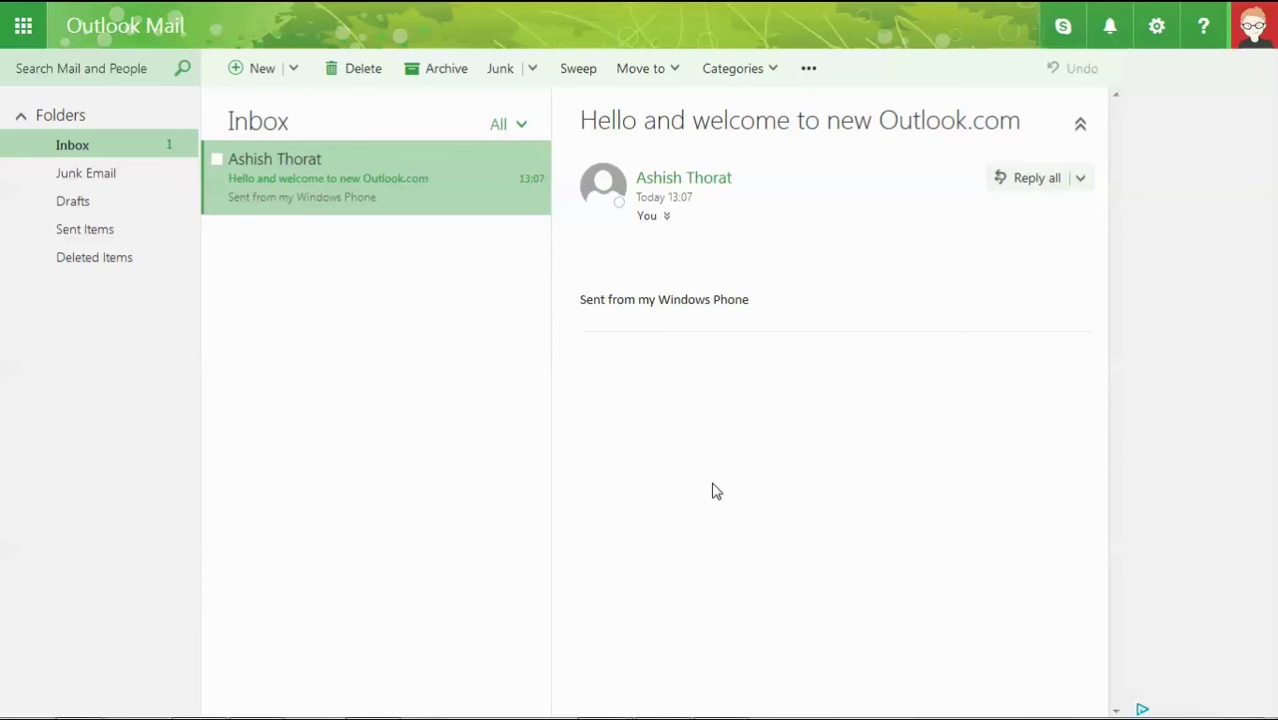
click(1160, 30)
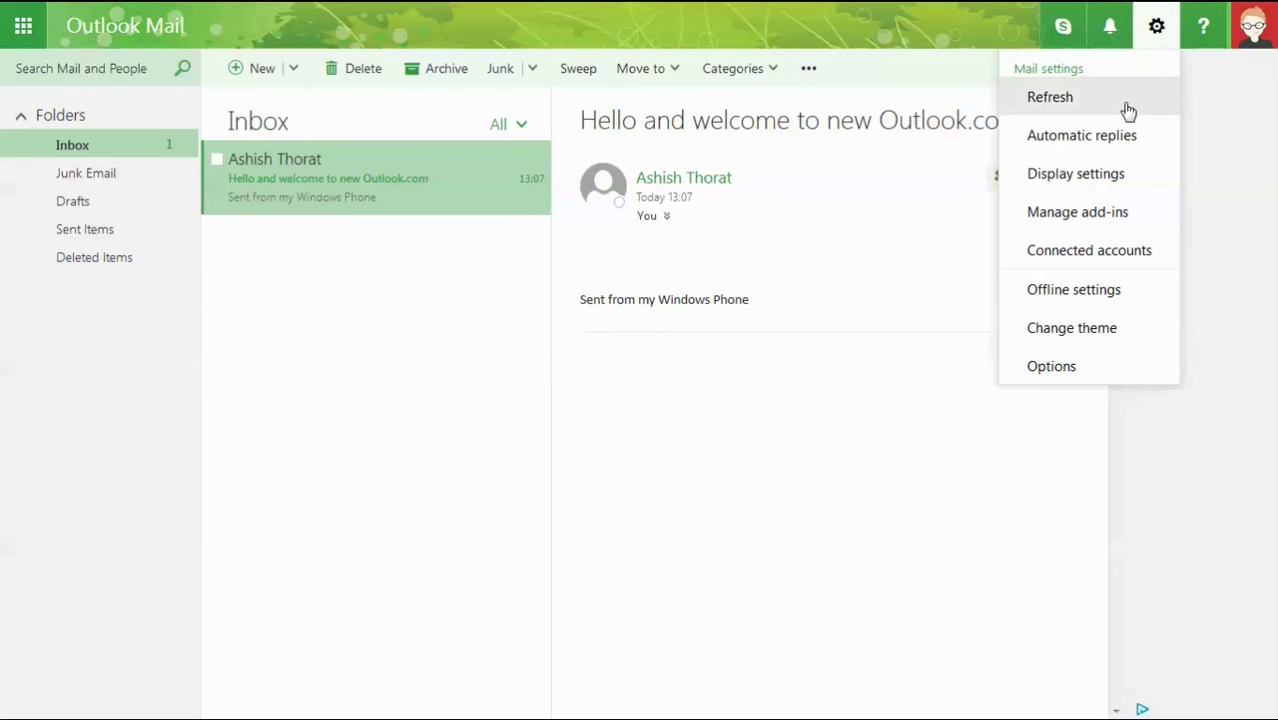
Open the Add-Ins for Outlook store, scroll through the suggested add-ins, then close it.
click(1077, 212)
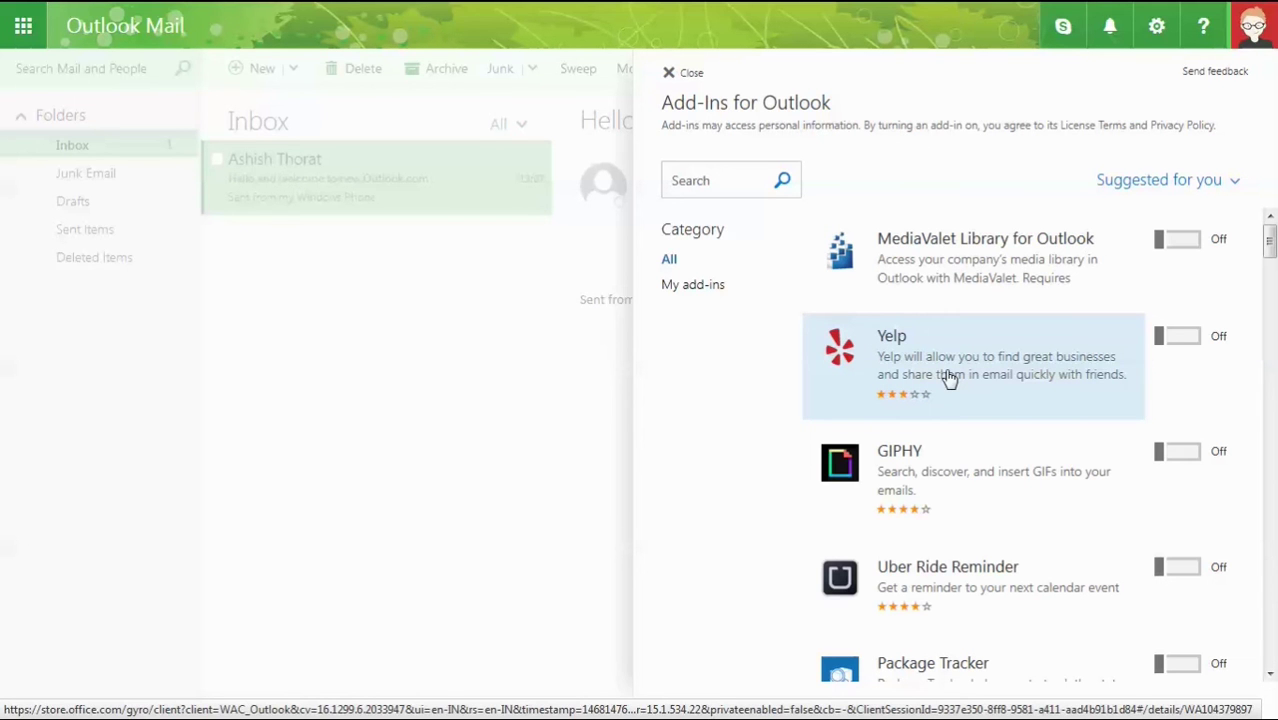
scroll(950, 378, down, 3)
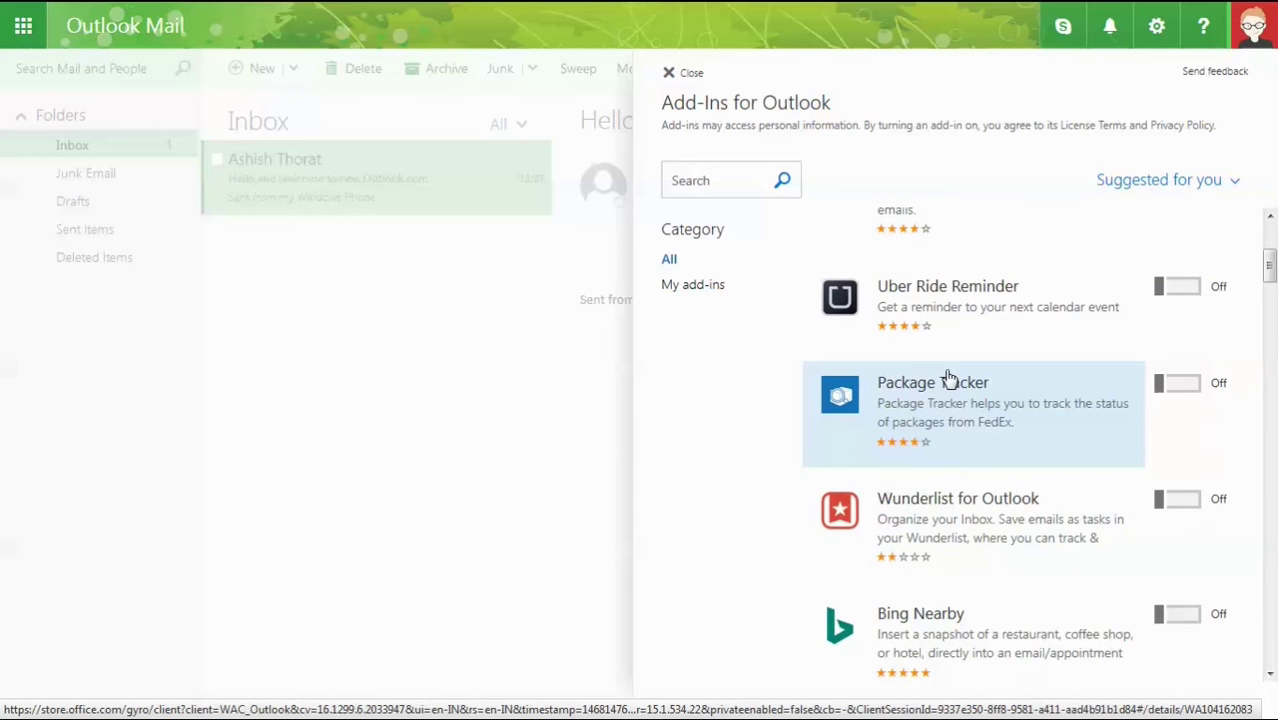
scroll(950, 378, down, 1)
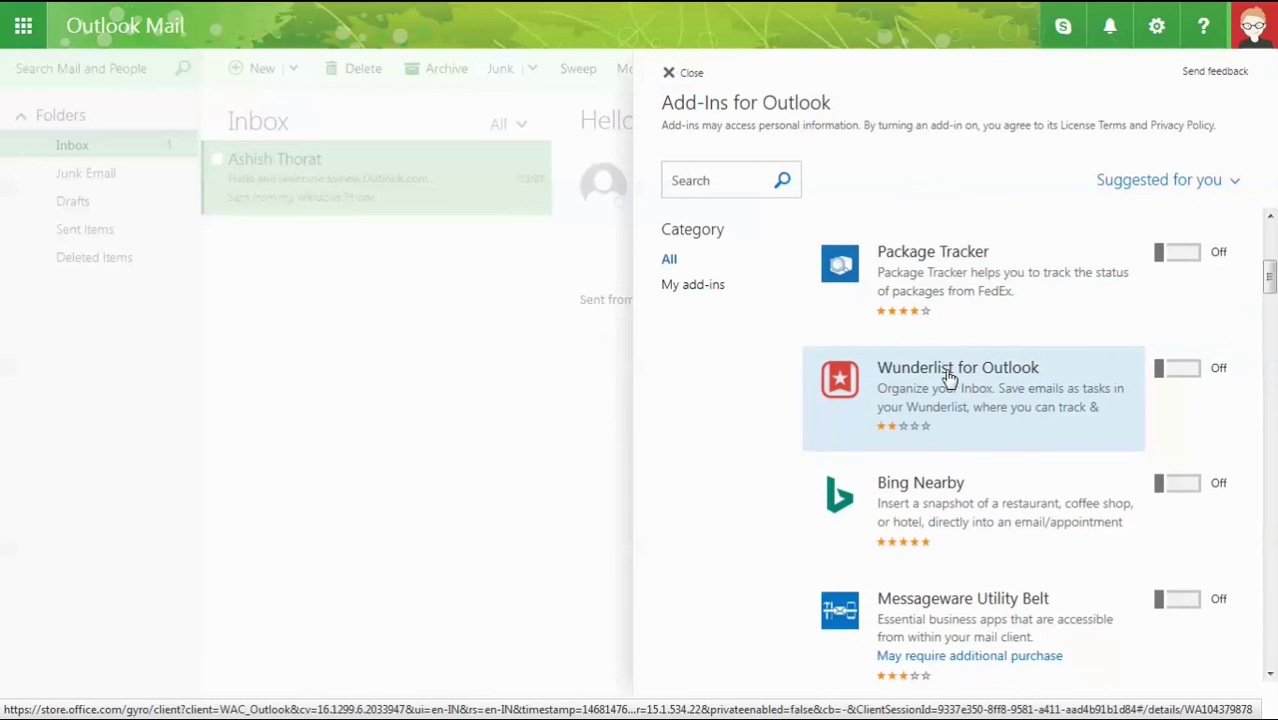
scroll(950, 378, down, 2)
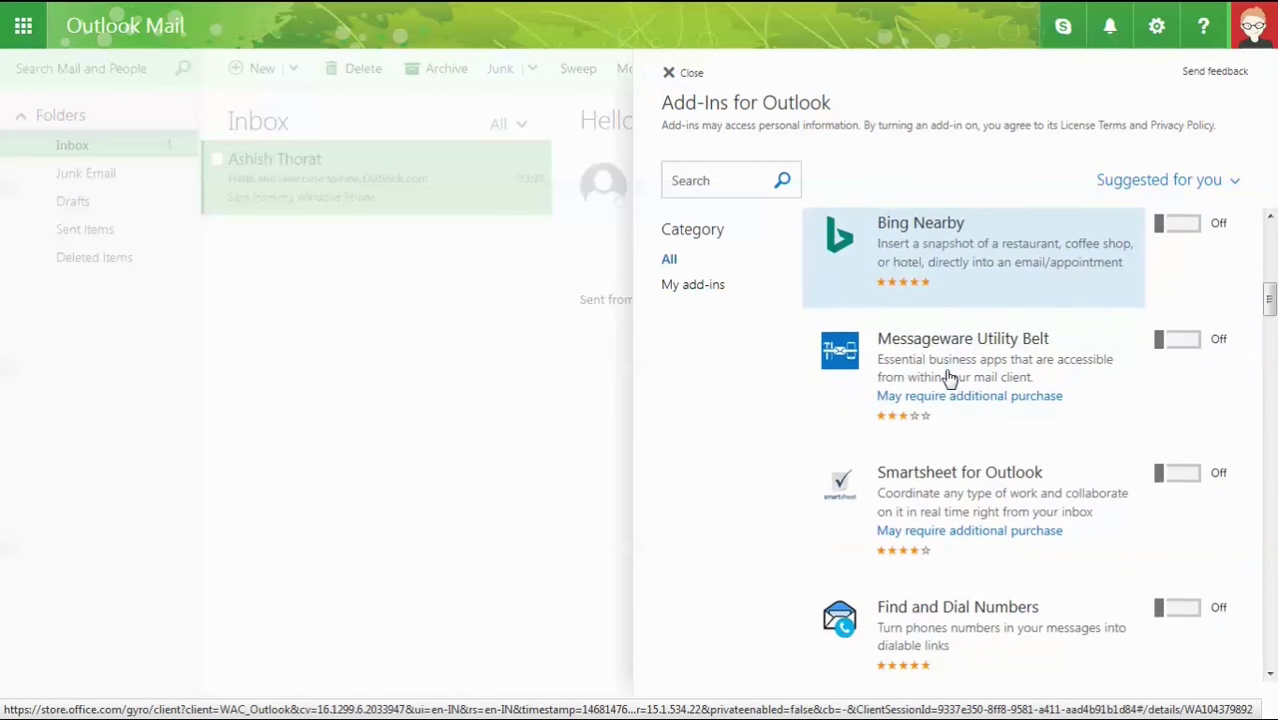
scroll(950, 378, down, 1)
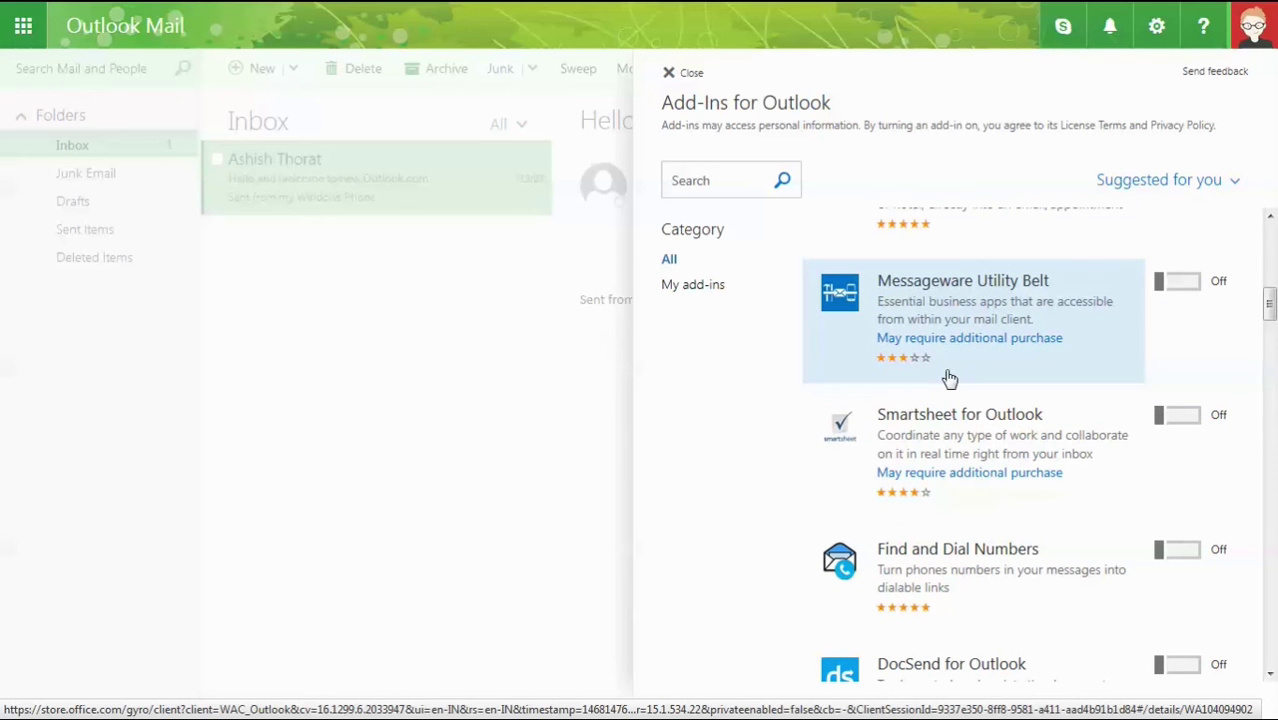
scroll(950, 378, down, 3)
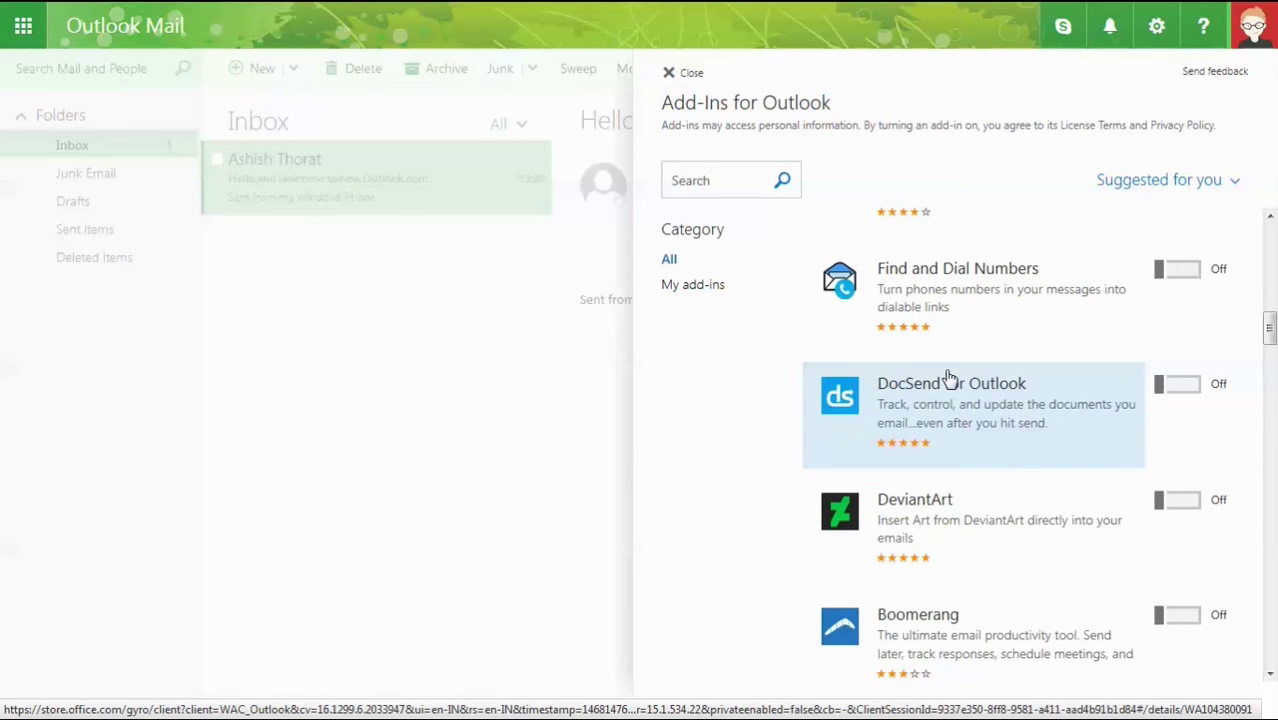
click(537, 418)
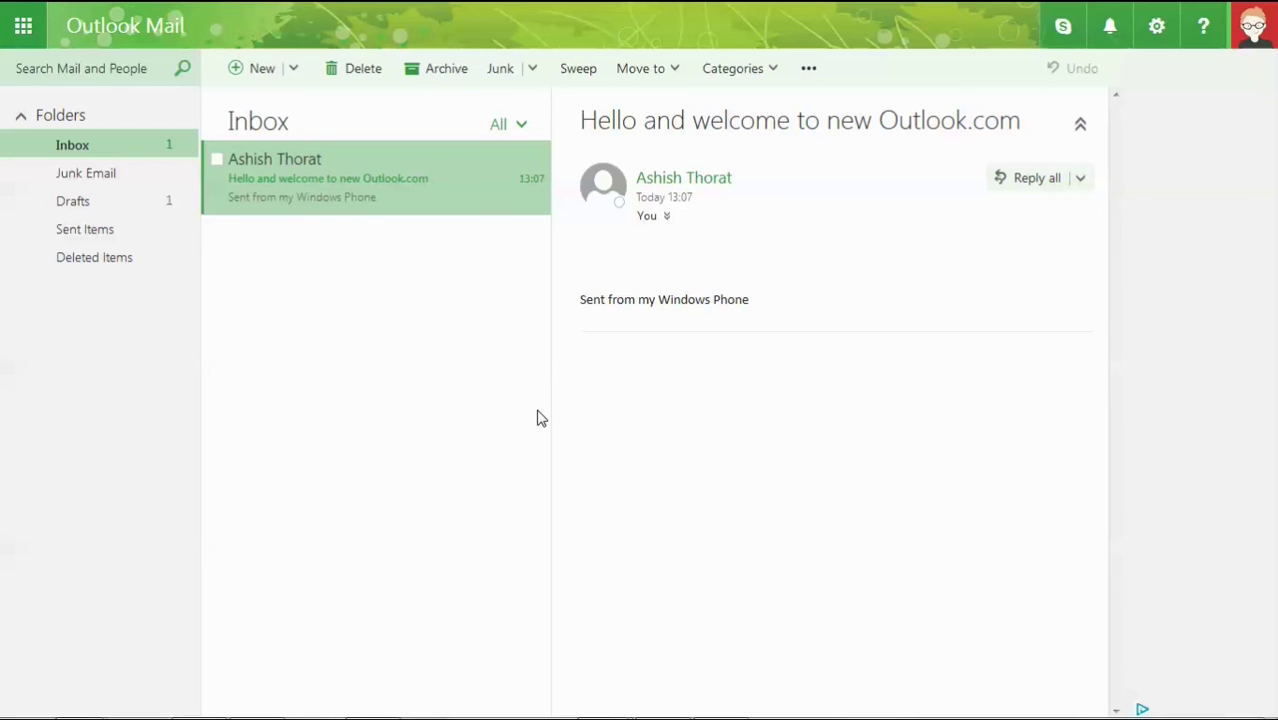
Start a new message whose body reads 'Hi' followed by blank lines.
click(252, 74)
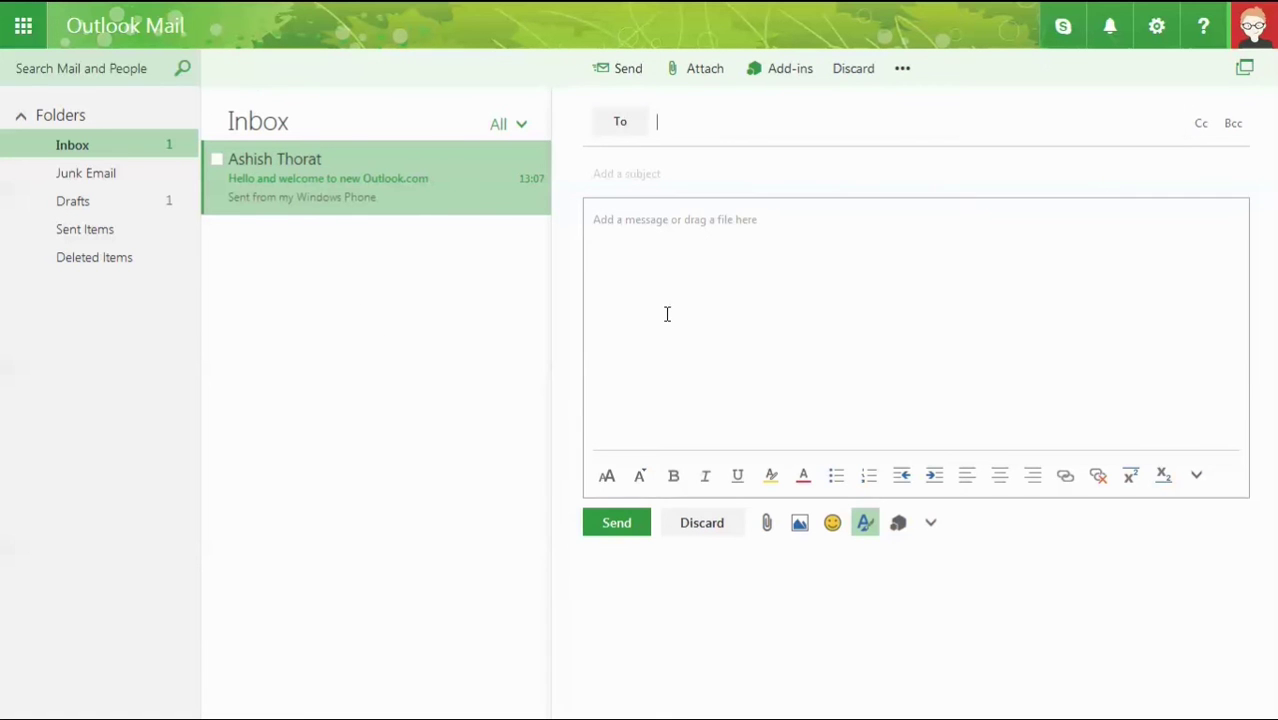
click(610, 219)
text(Hi)
key(Return)
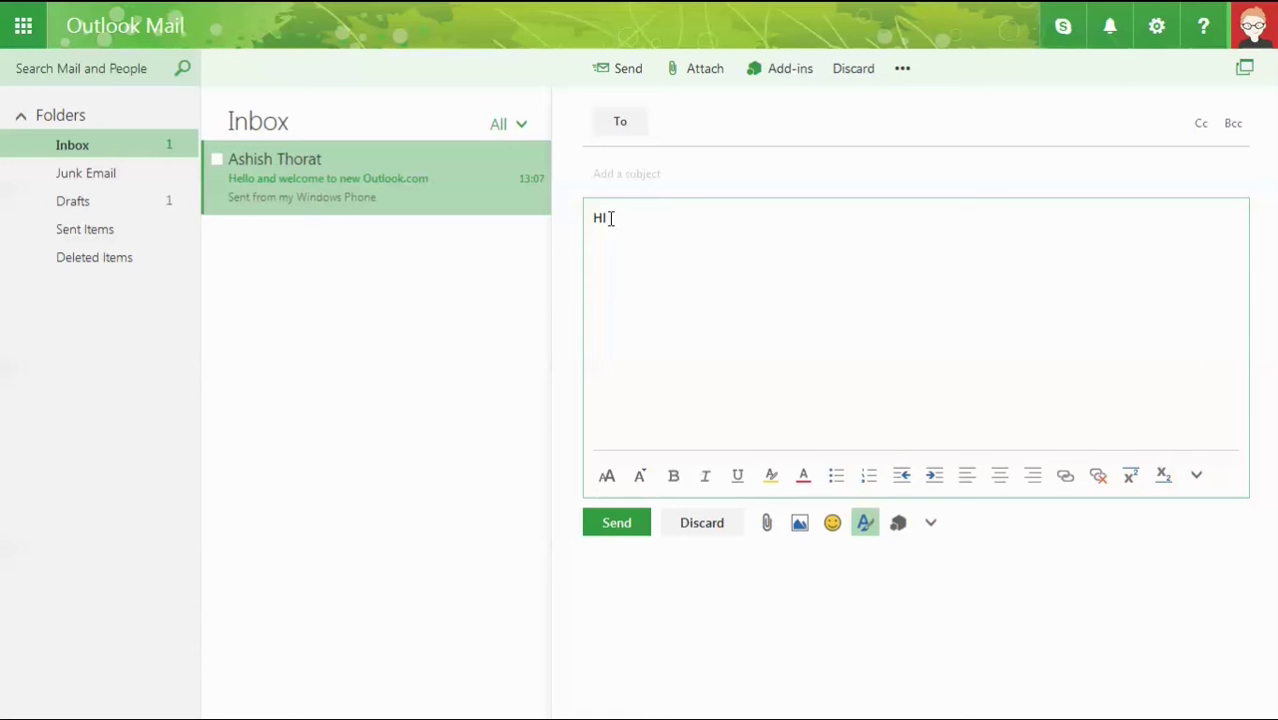
key(Return)
Paste the garden clip-art picture from Pictures, shrink it slightly, and add an empty line below.
key(alt+Tab)
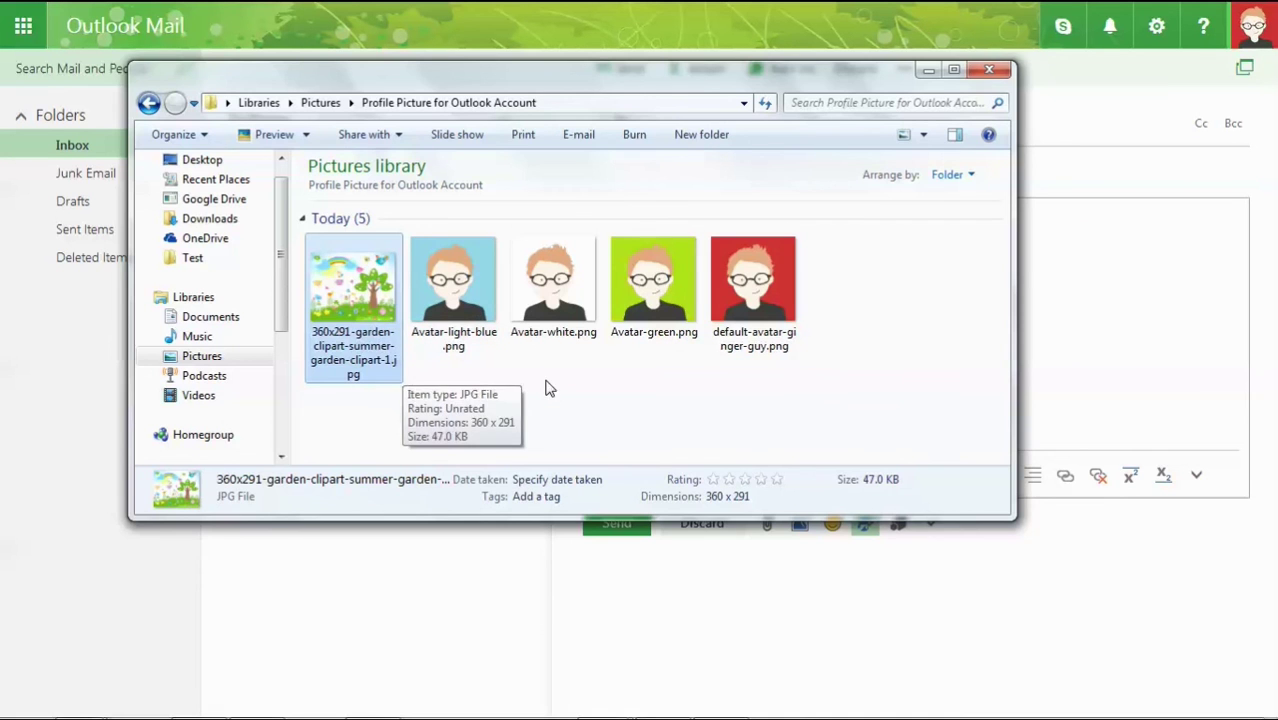
key(alt+Tab)
key(ctrl+v)
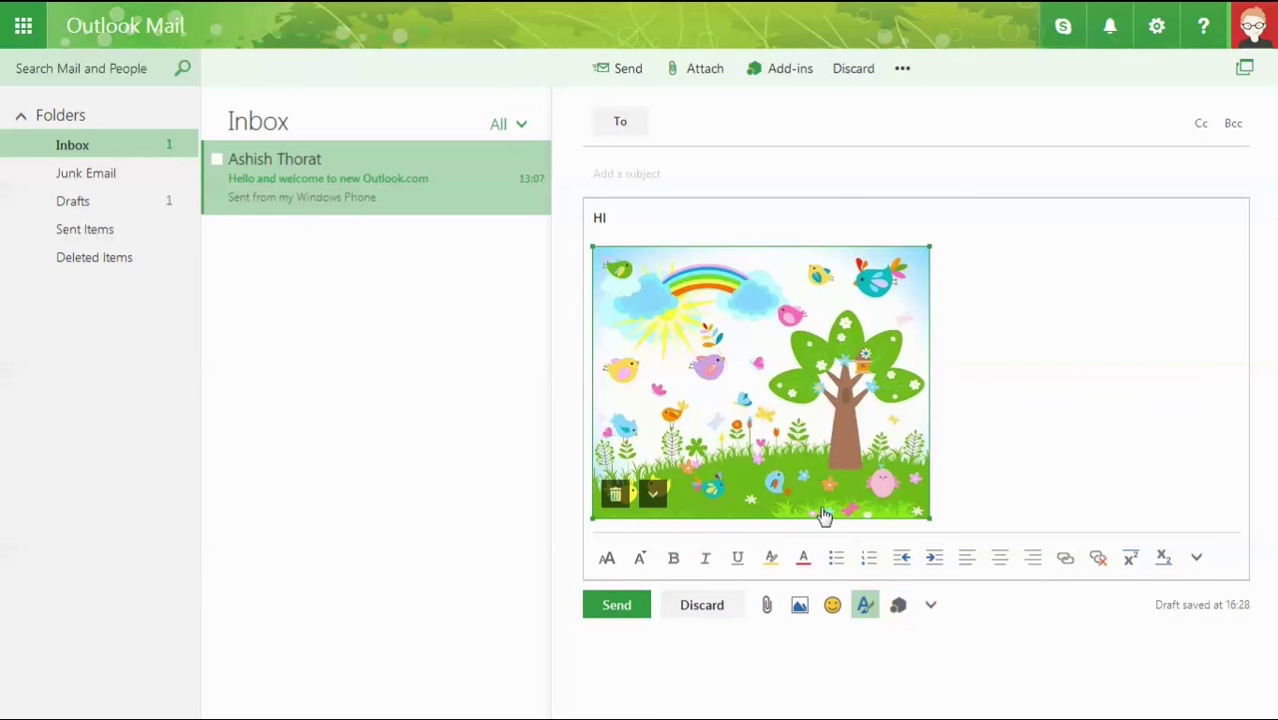
drag(931, 516, 888, 490)
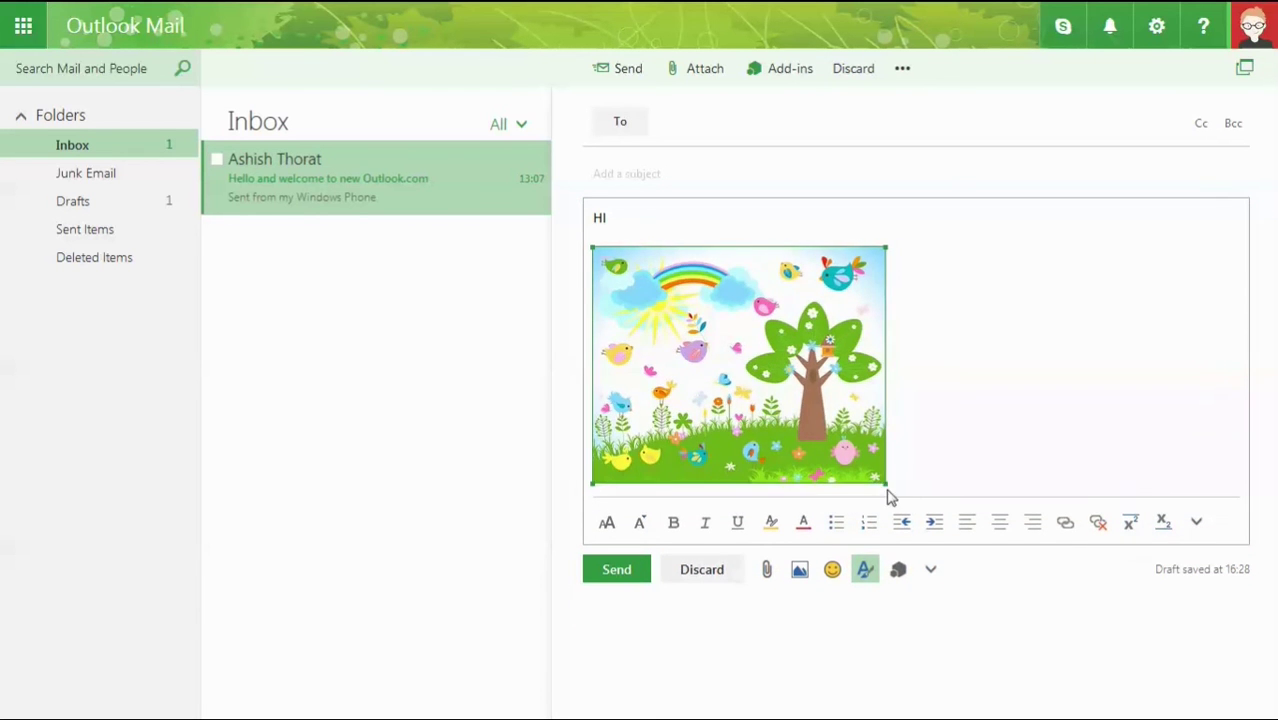
click(645, 458)
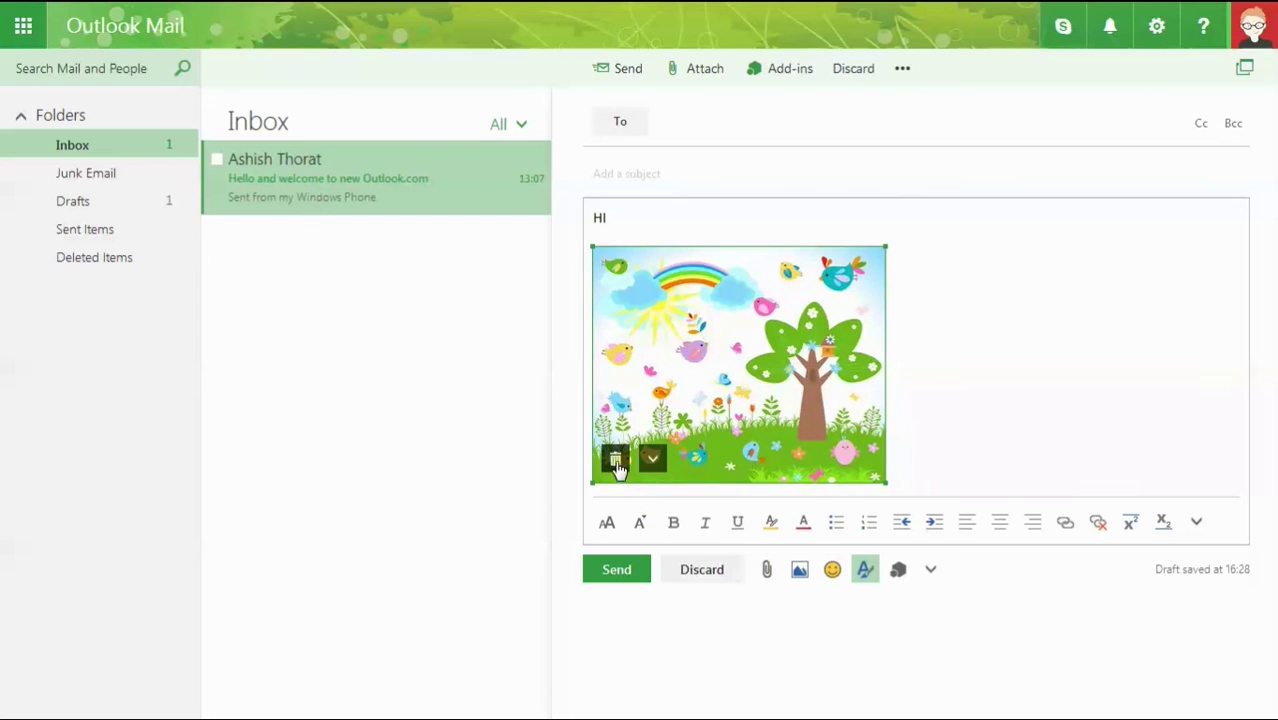
click(958, 350)
key(Return)
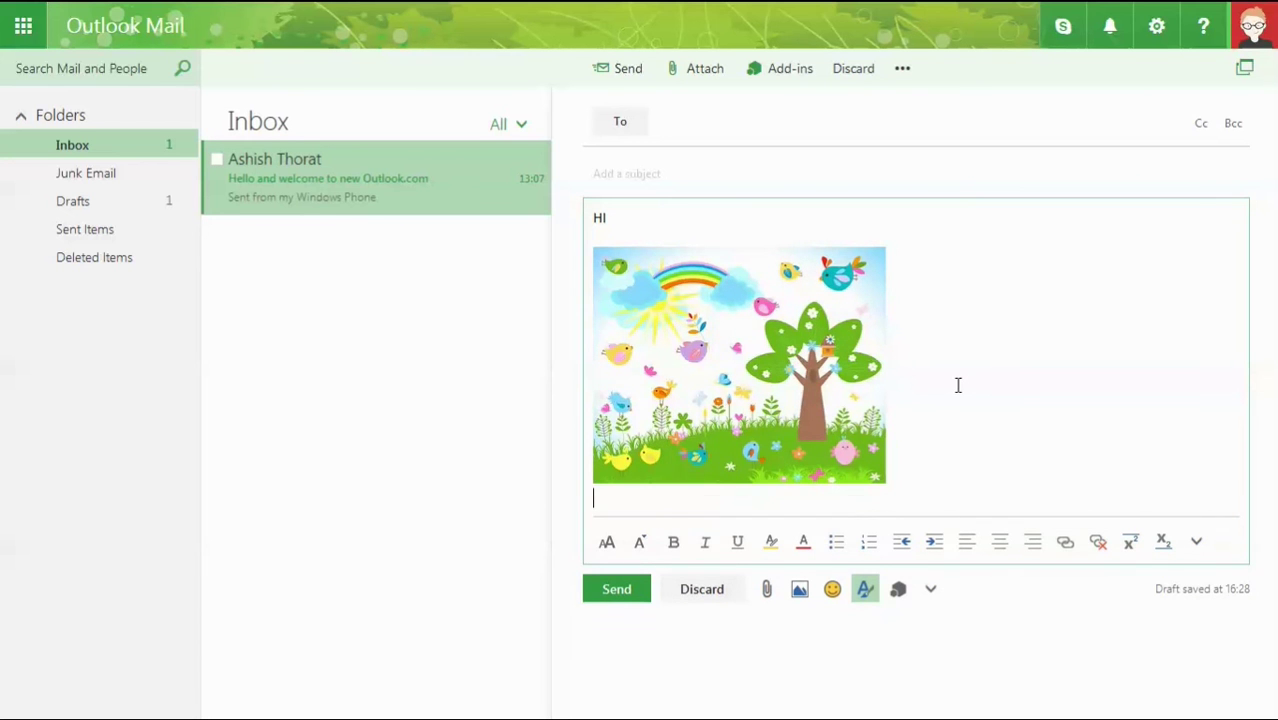
Insert the trending #disney #goofy GIF from the GIPHY add-in into the draft.
click(785, 70)
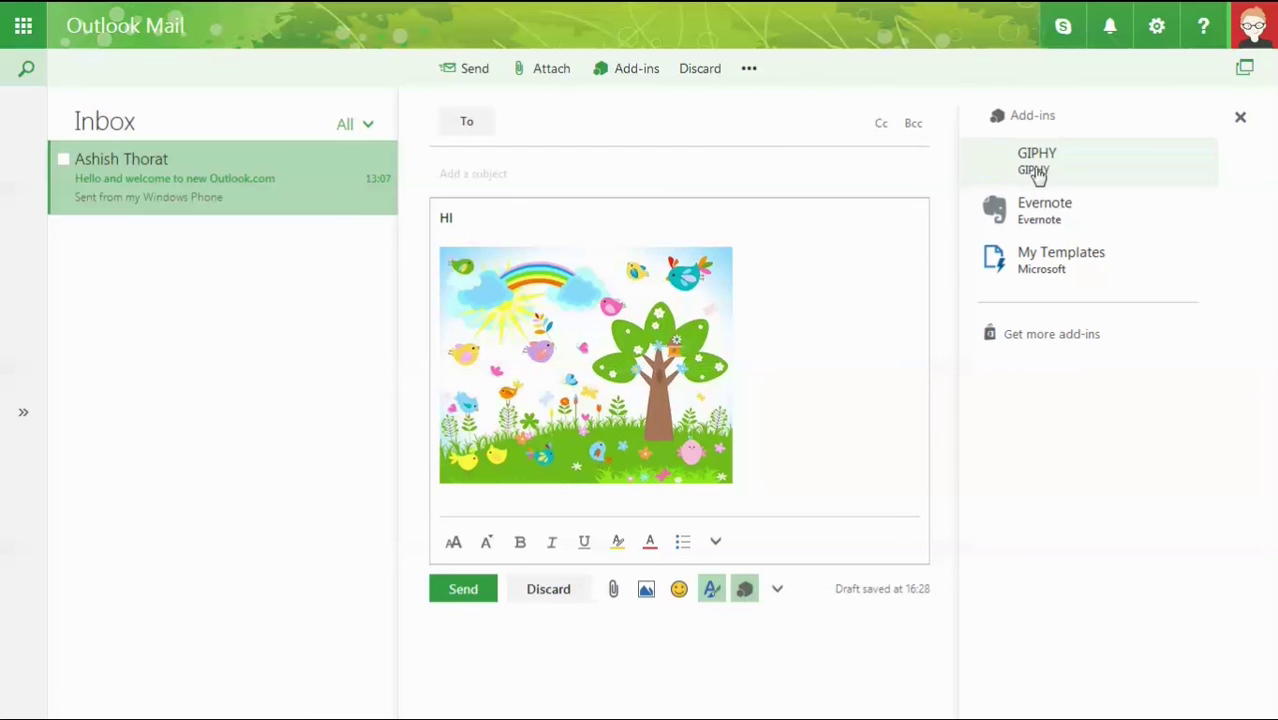
click(1036, 162)
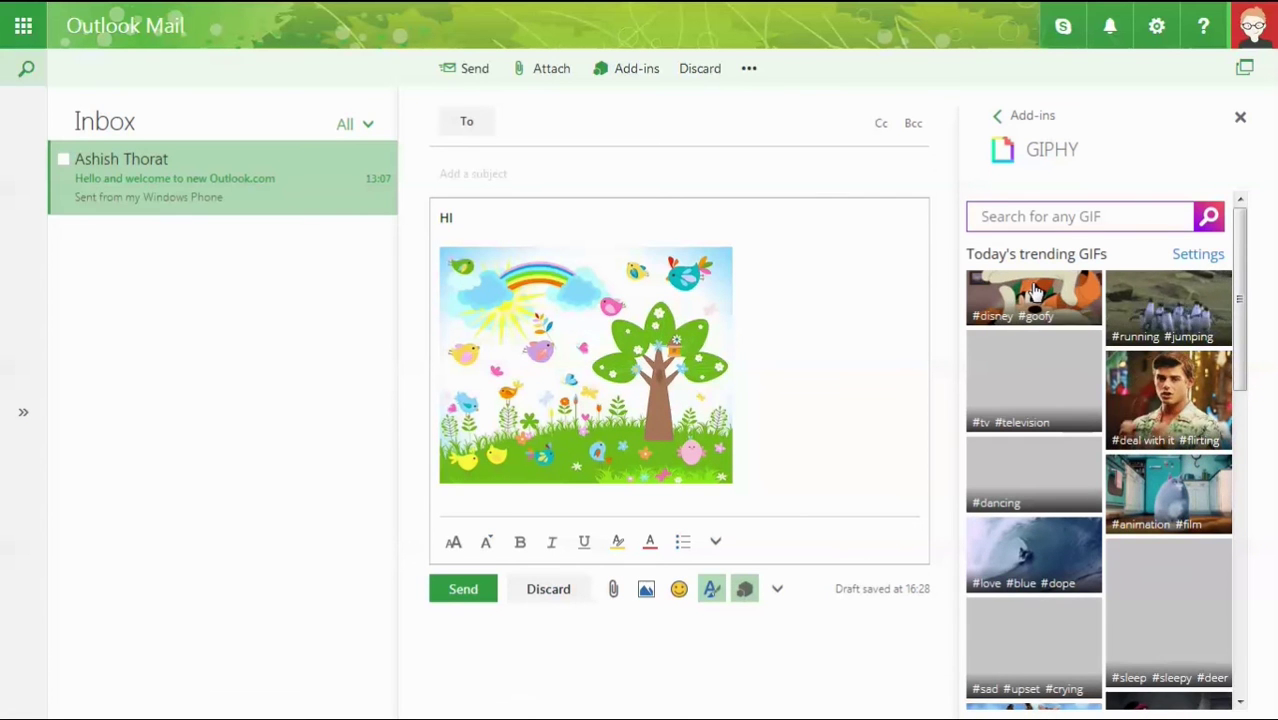
click(1035, 291)
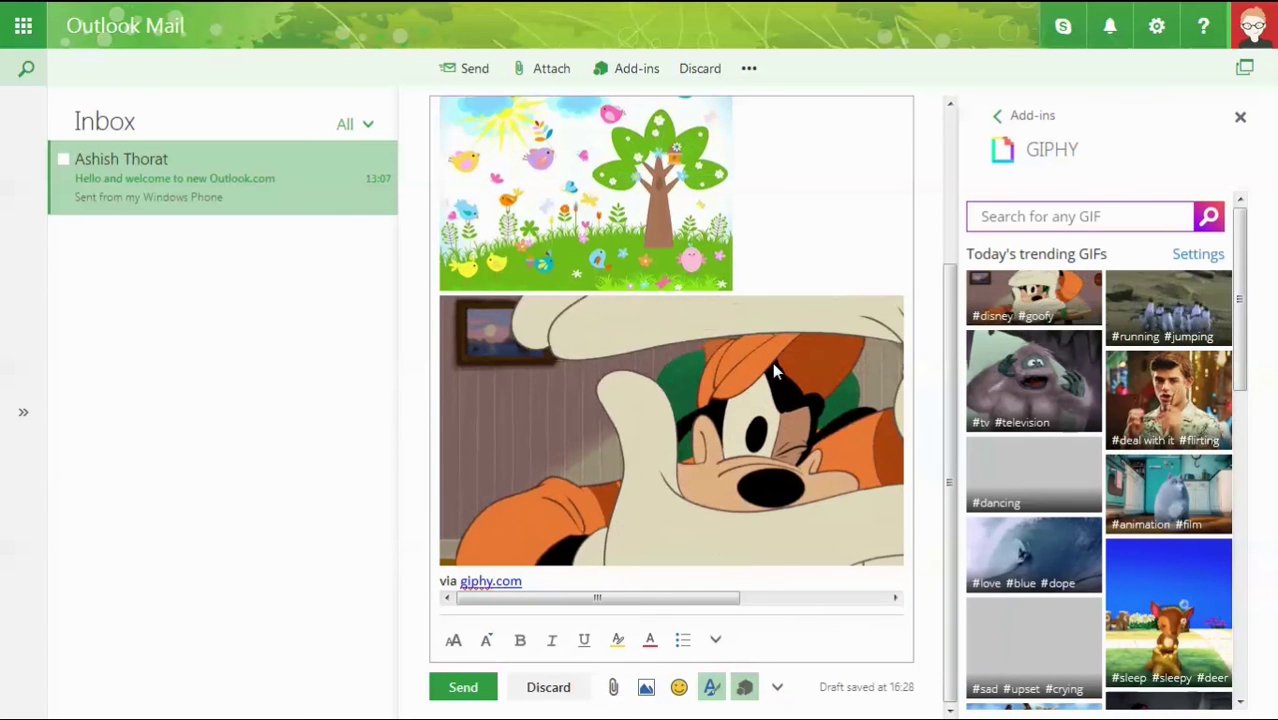
Browse the emoji picker's People and faces, Nature and next emoji categories.
click(680, 688)
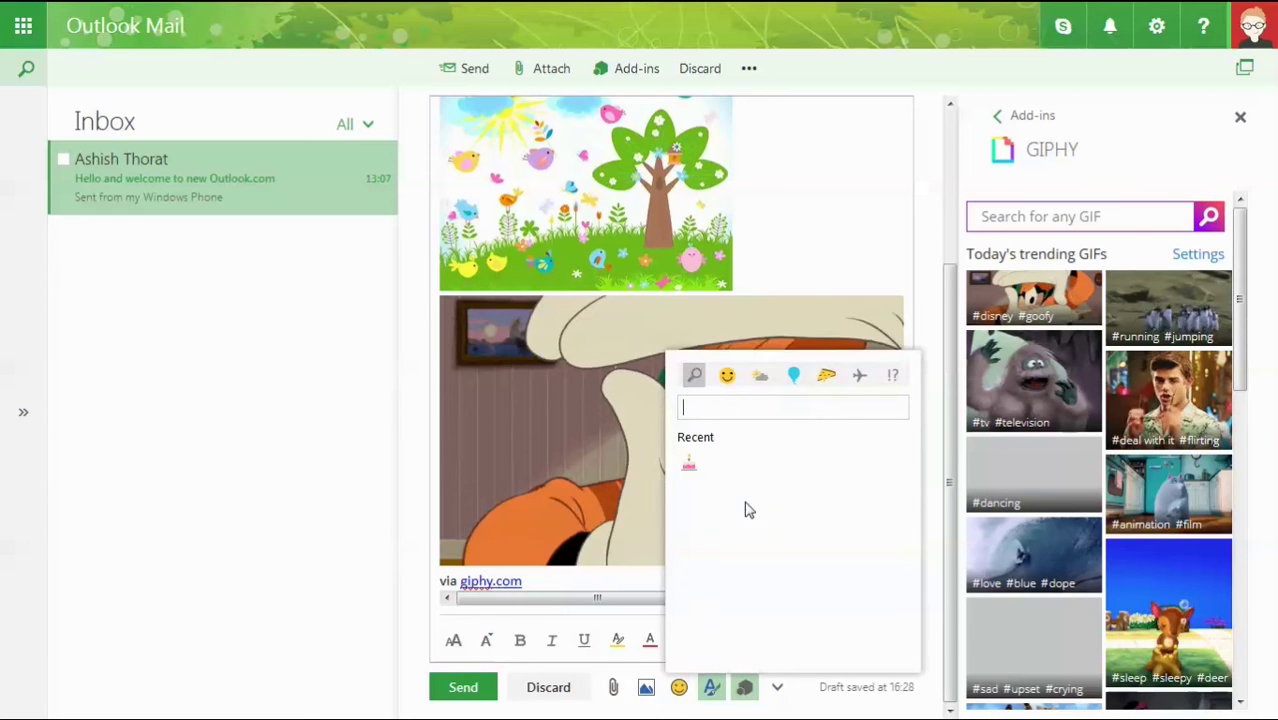
click(728, 378)
scroll(731, 381, down, 5)
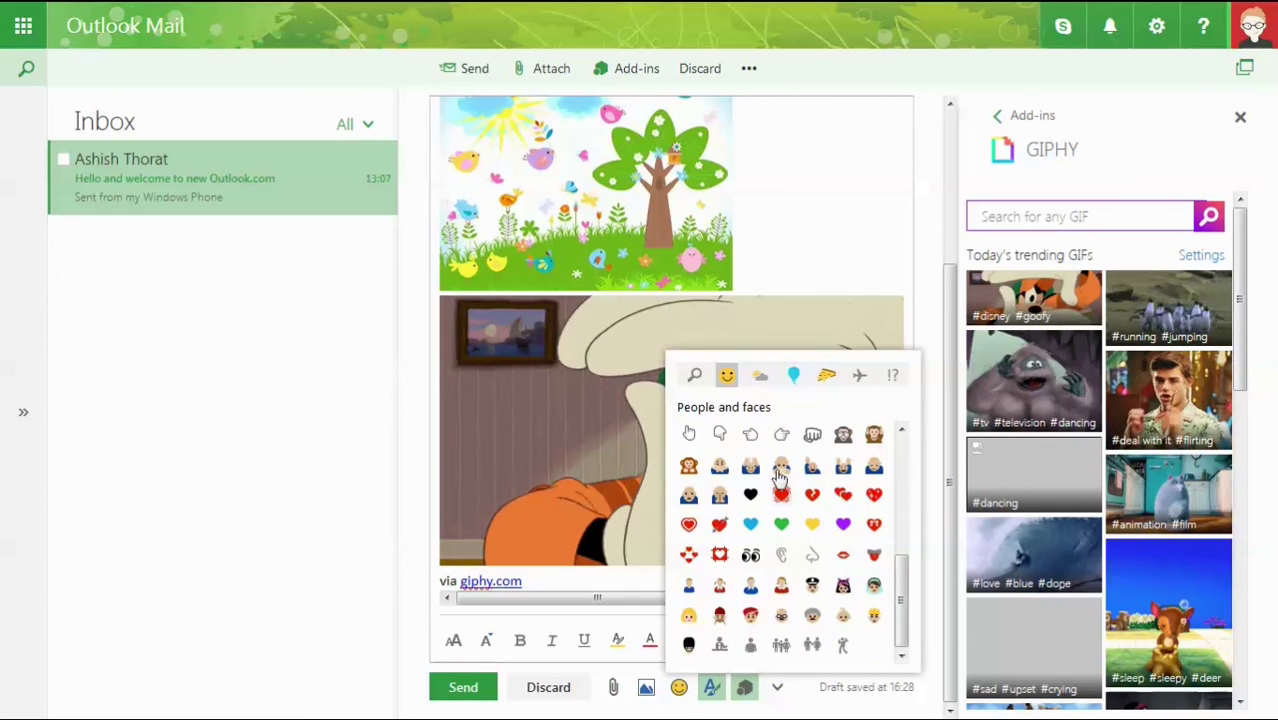
click(760, 378)
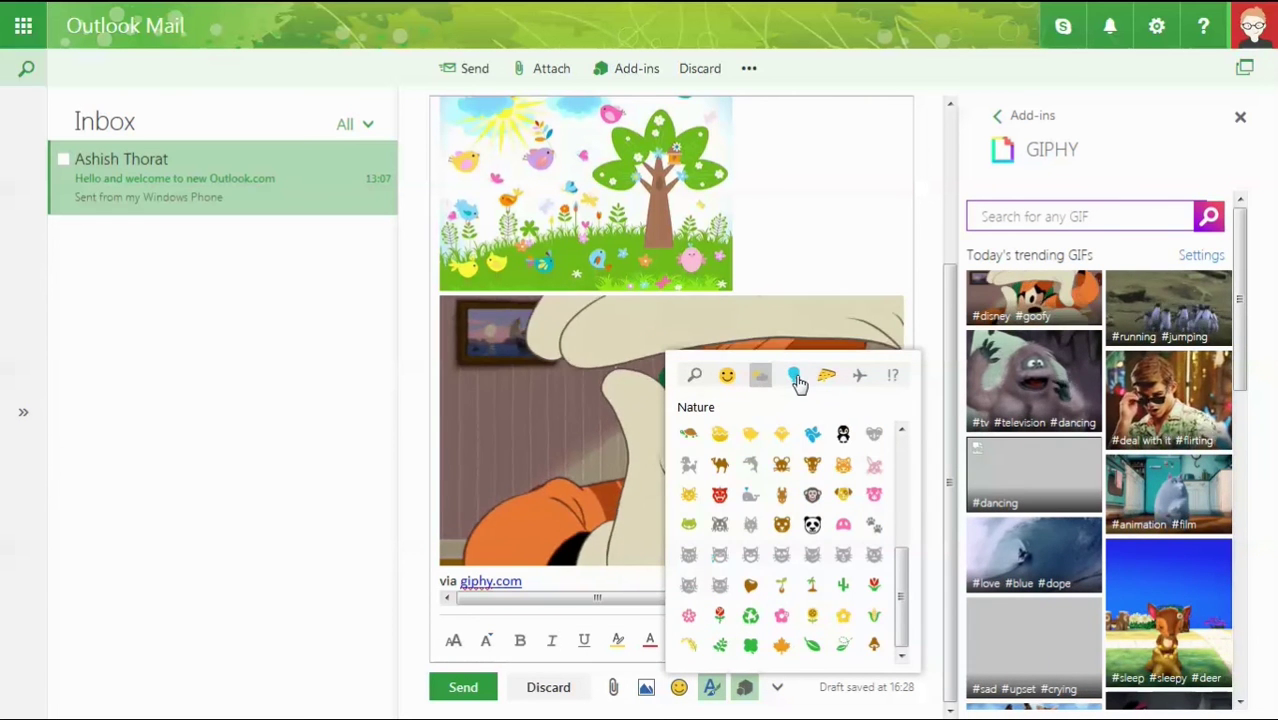
click(795, 378)
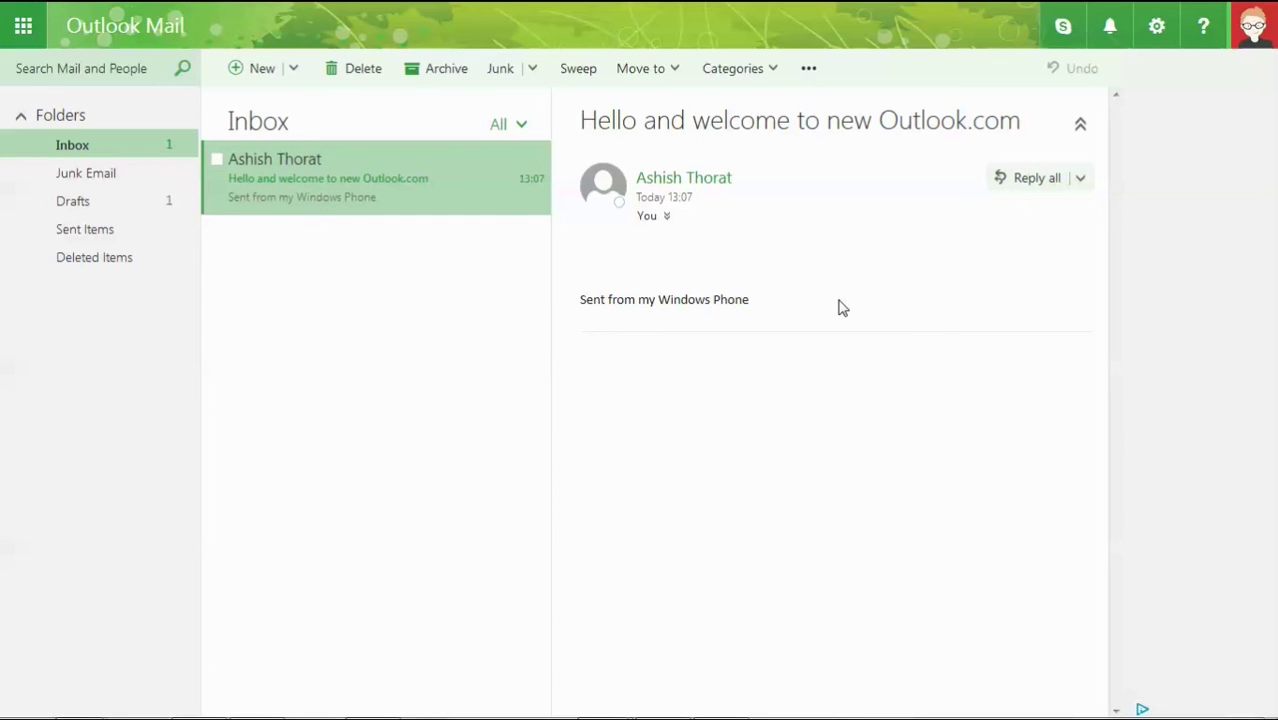
Send 'Hi' and 'how are you' to the contact in Skype chat, then start a new message.
click(1060, 36)
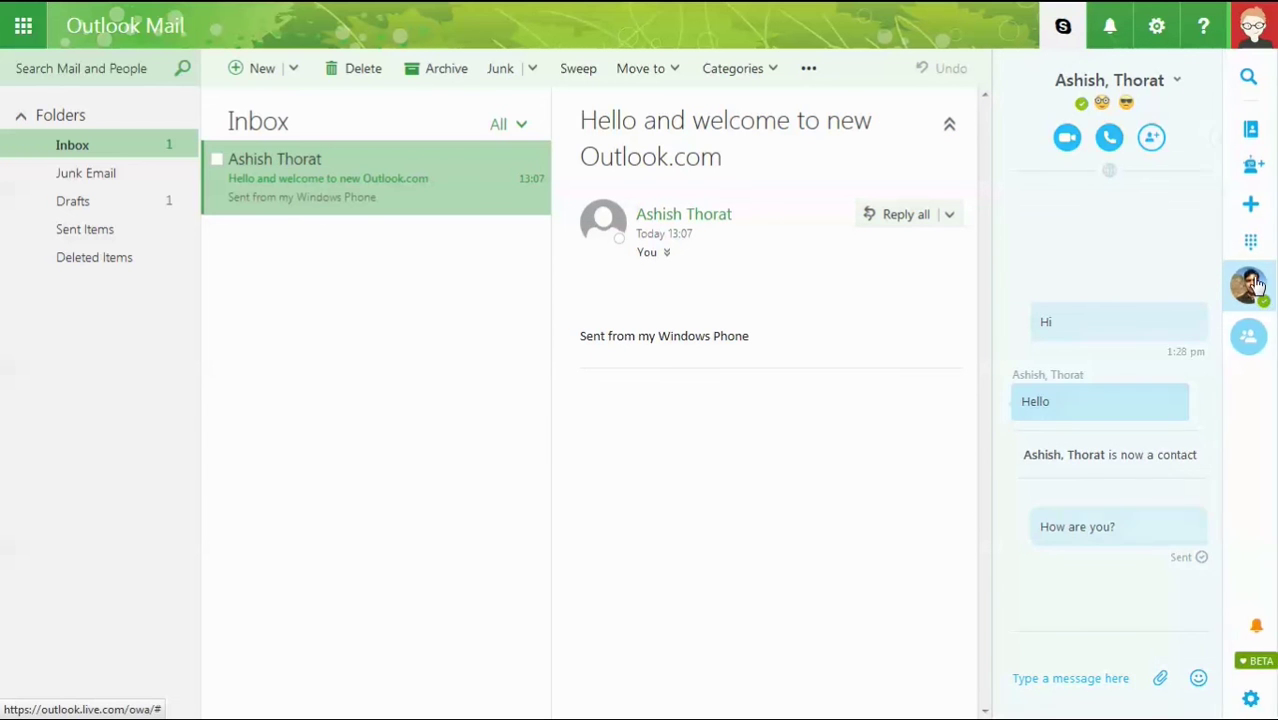
click(1153, 294)
click(1092, 680)
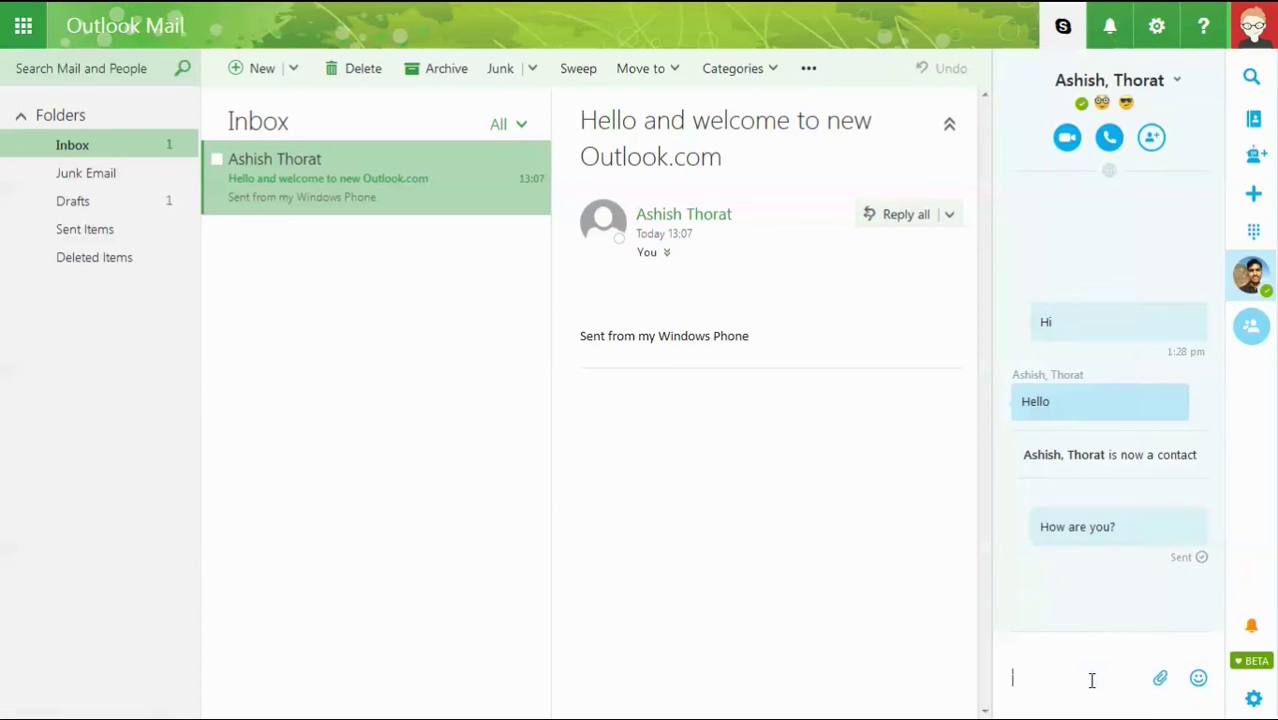
text(Hi)
key(Return)
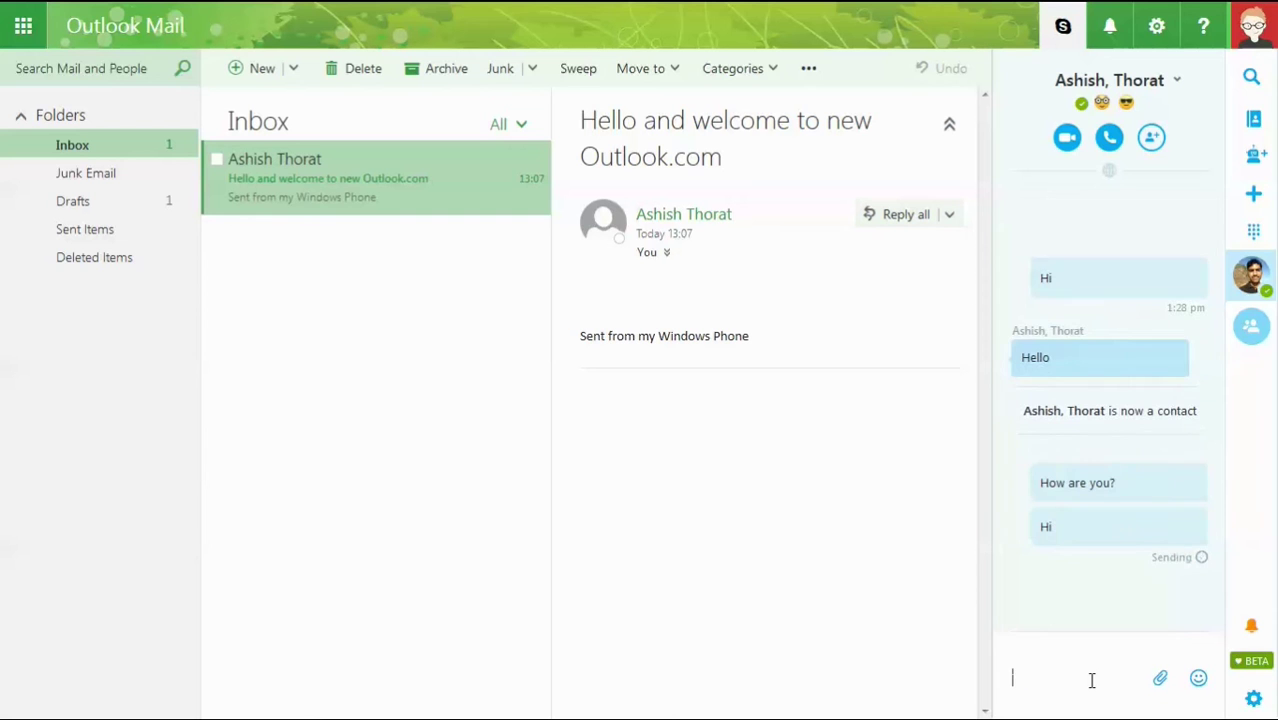
text(how are you)
key(Return)
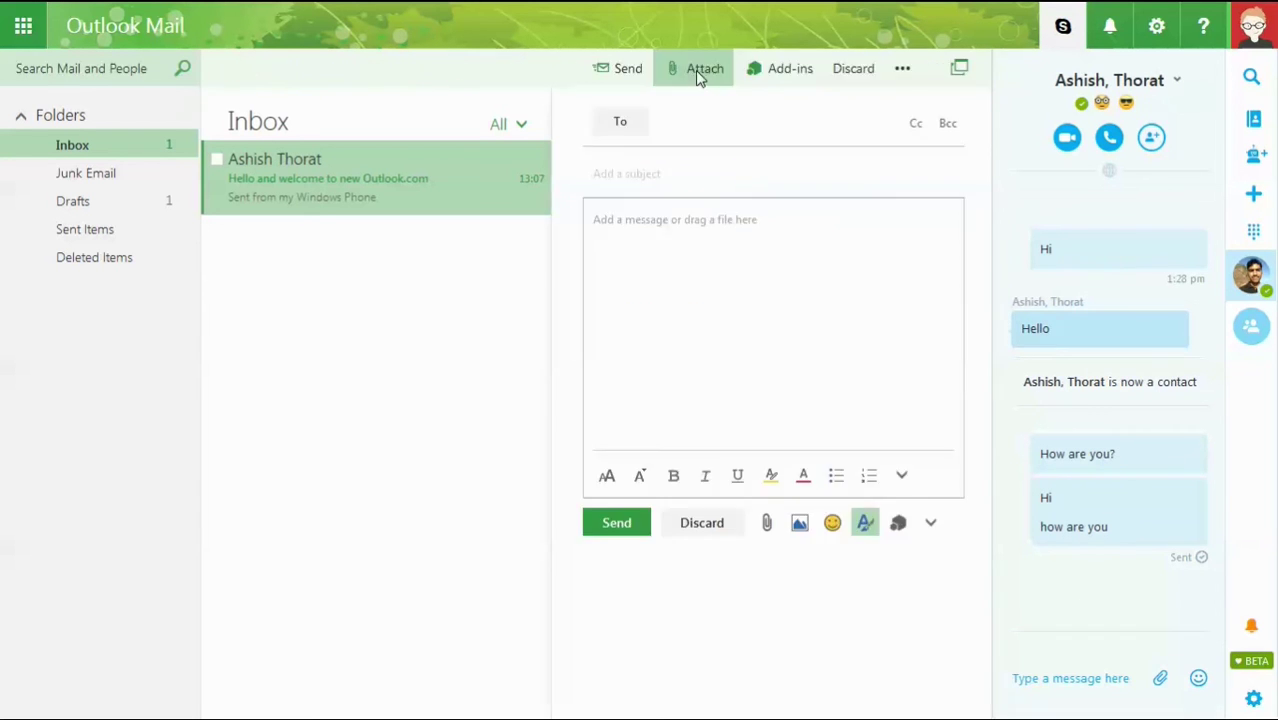
click(699, 72)
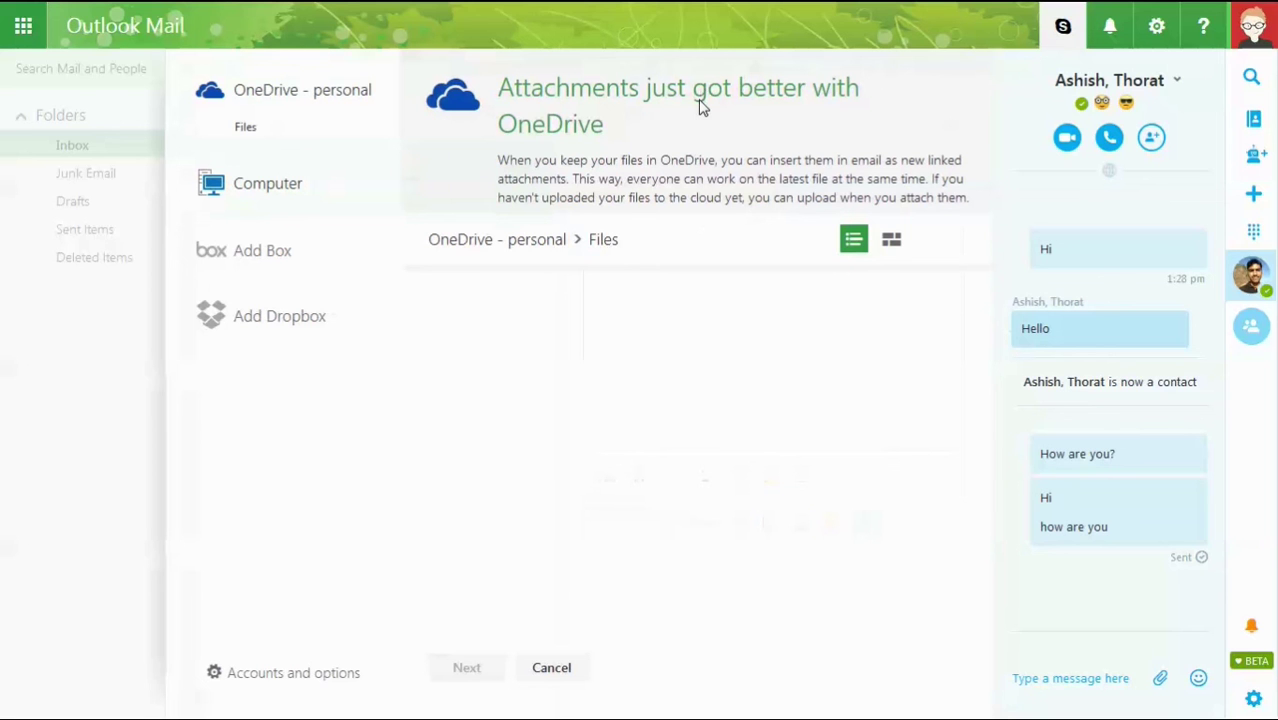
Bring up the app launcher listing the other Microsoft web apps.
click(23, 25)
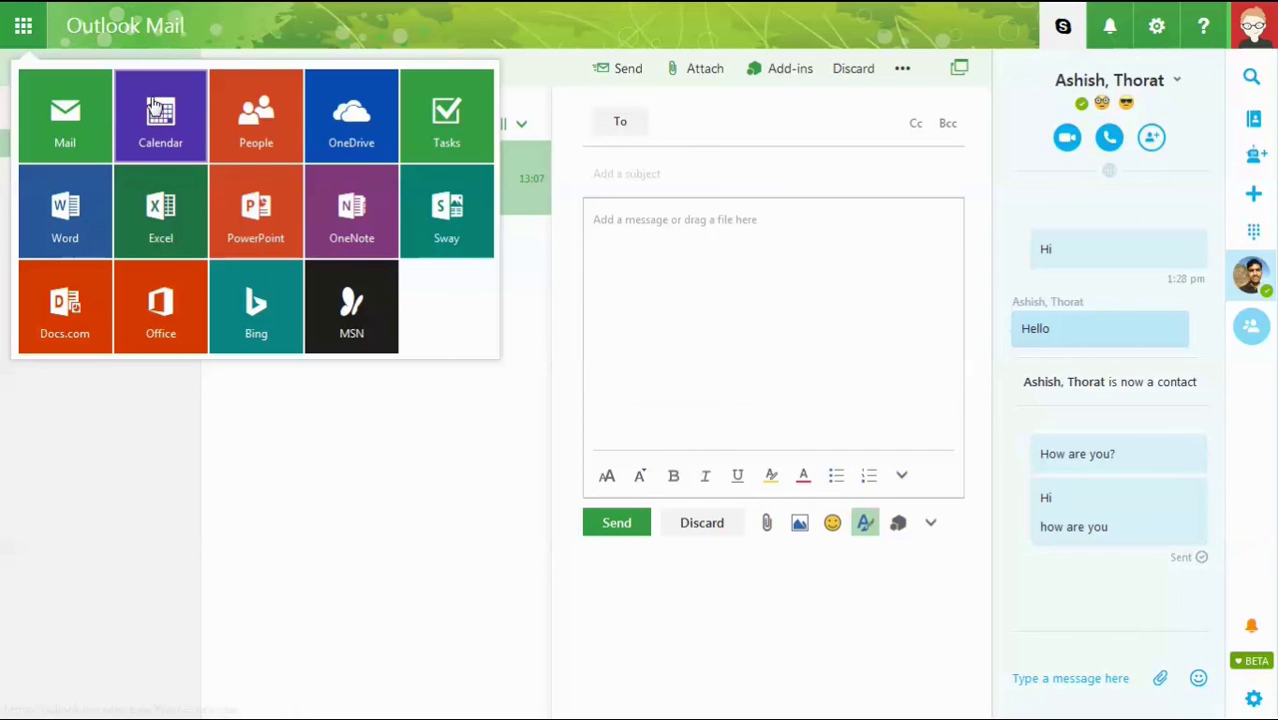